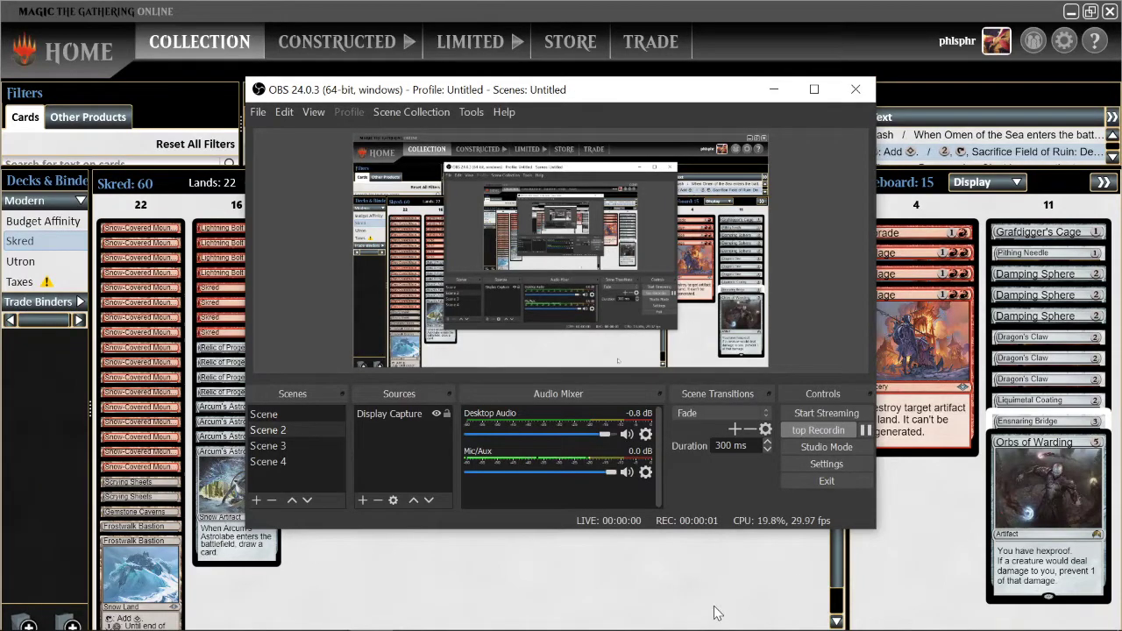
# - Move the Bonecrusher Giants below the Eternal Scourges in the three-mana pile of the Skred main deck
pyautogui.click(715, 611)
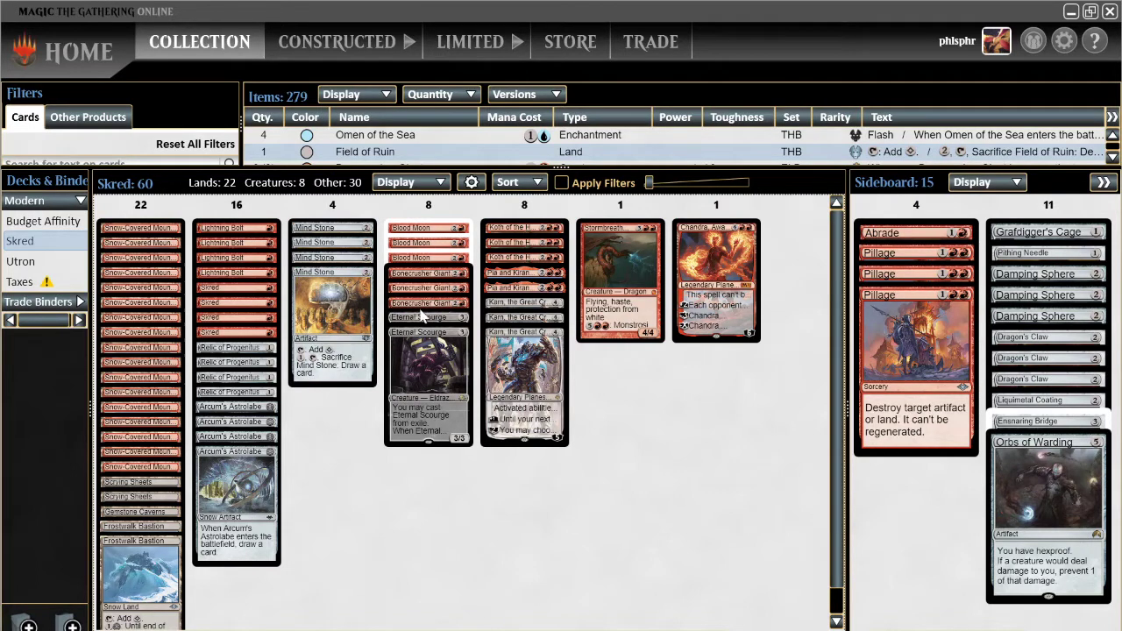
pyautogui.click(438, 279)
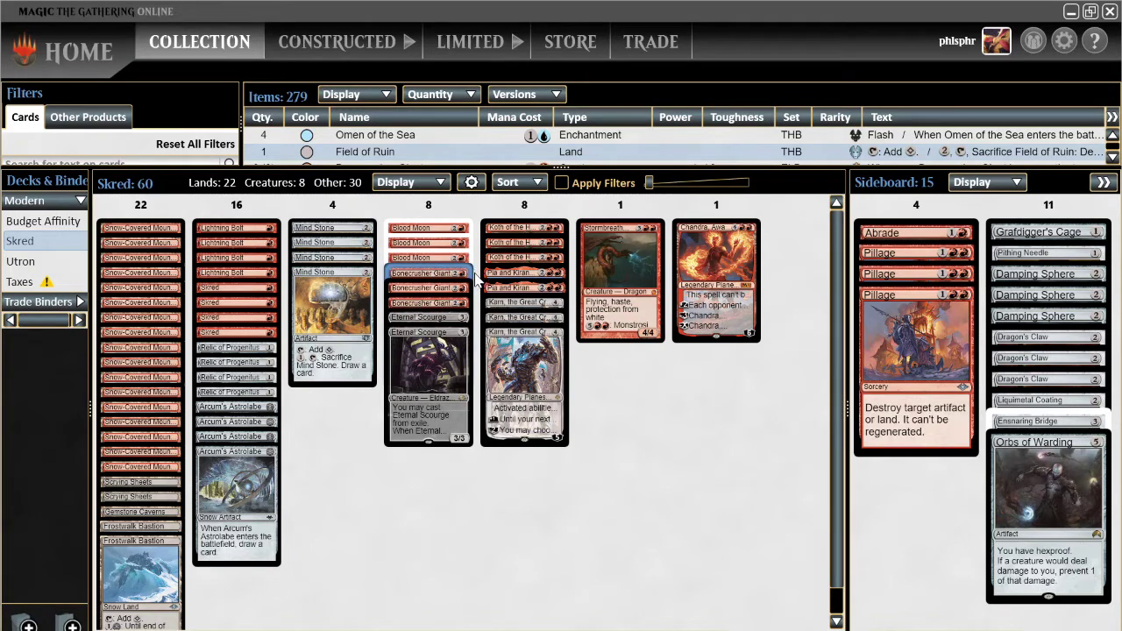
pyautogui.moveTo(475, 277); pyautogui.dragTo(440, 420)
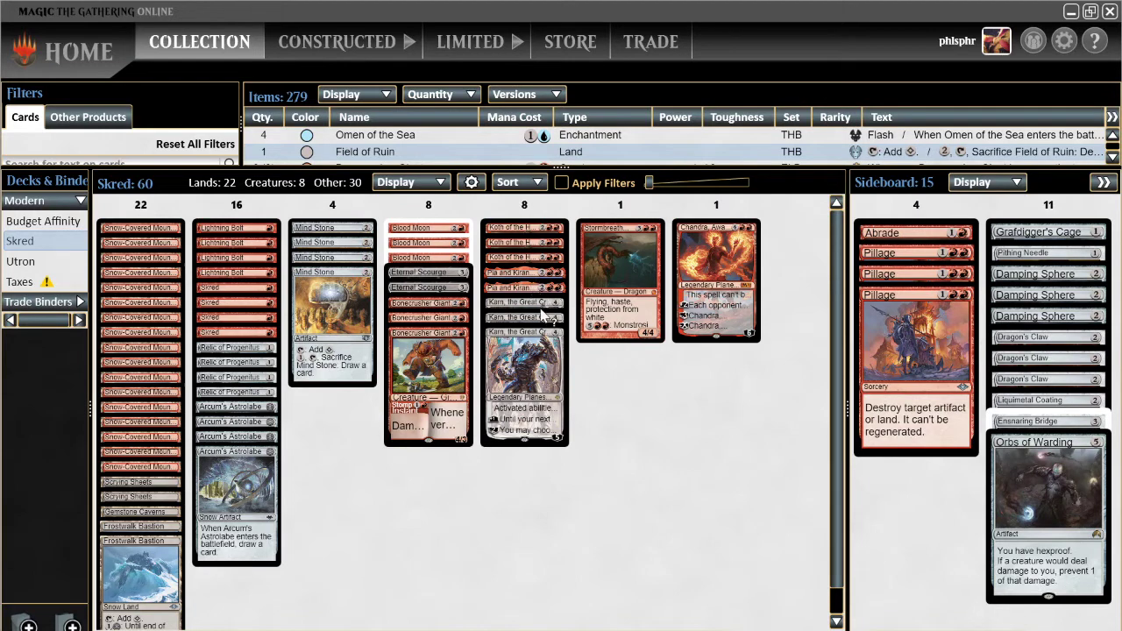
pyautogui.moveTo(591, 498); pyautogui.dragTo(509, 302)
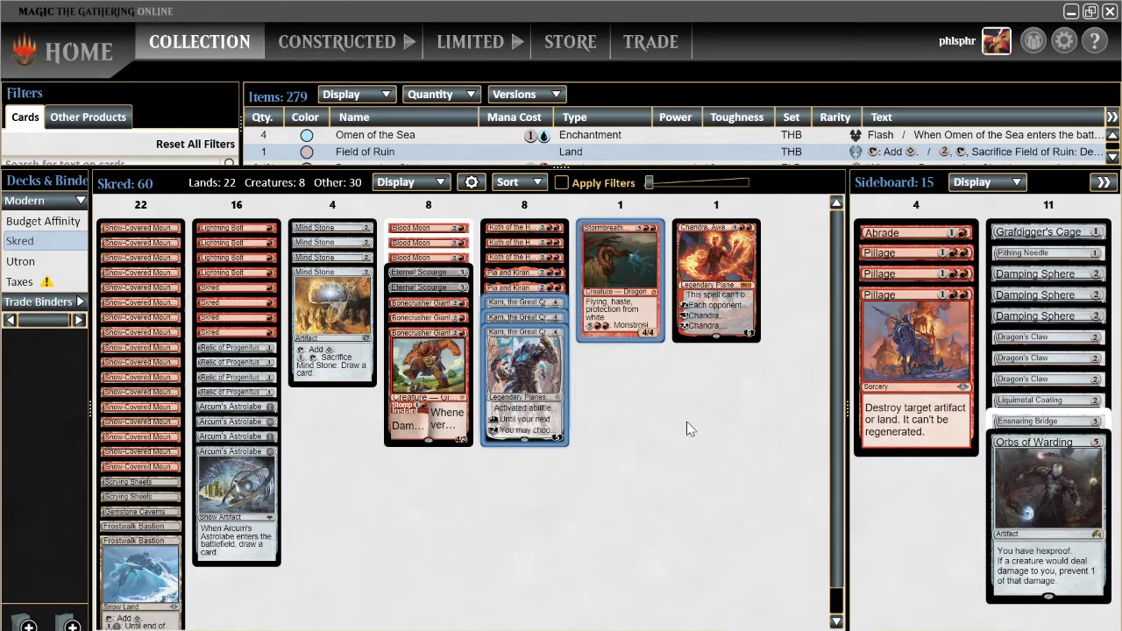
pyautogui.click(687, 429)
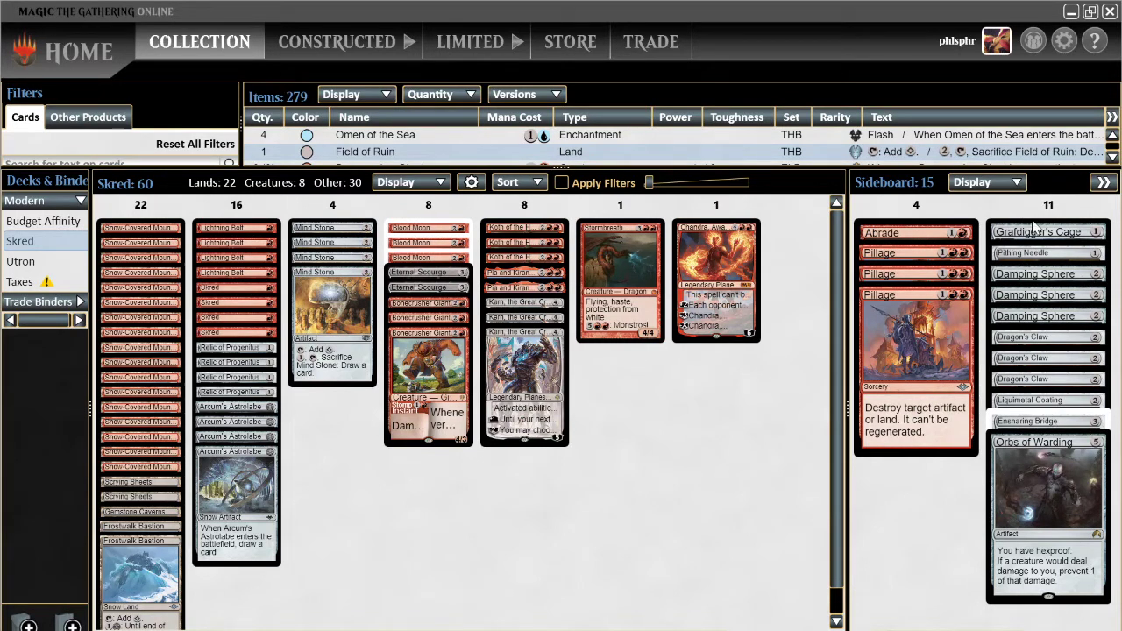
# - Move Grafdigger's Cage, Pithing Needle, Liquimetal Coating, Ensnaring Bridge, Orbs of Warding and all Dragon's Claws into the sideboard pile with Abrade and Pillage
pyautogui.moveTo(1033, 225); pyautogui.dragTo(925, 344)
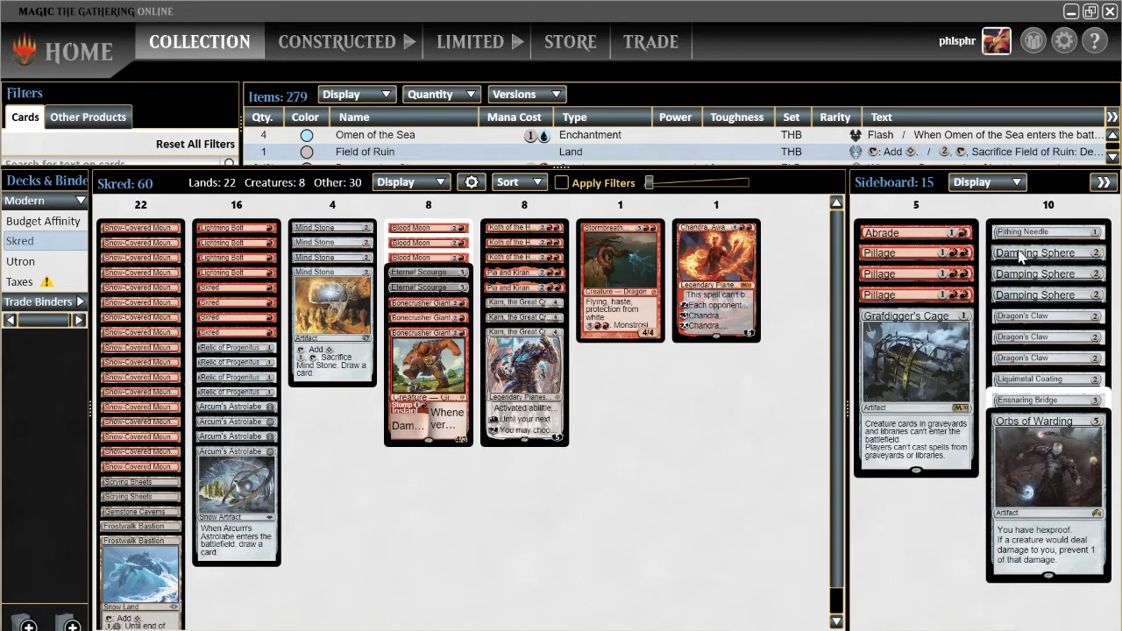
pyautogui.moveTo(1029, 232); pyautogui.dragTo(939, 376)
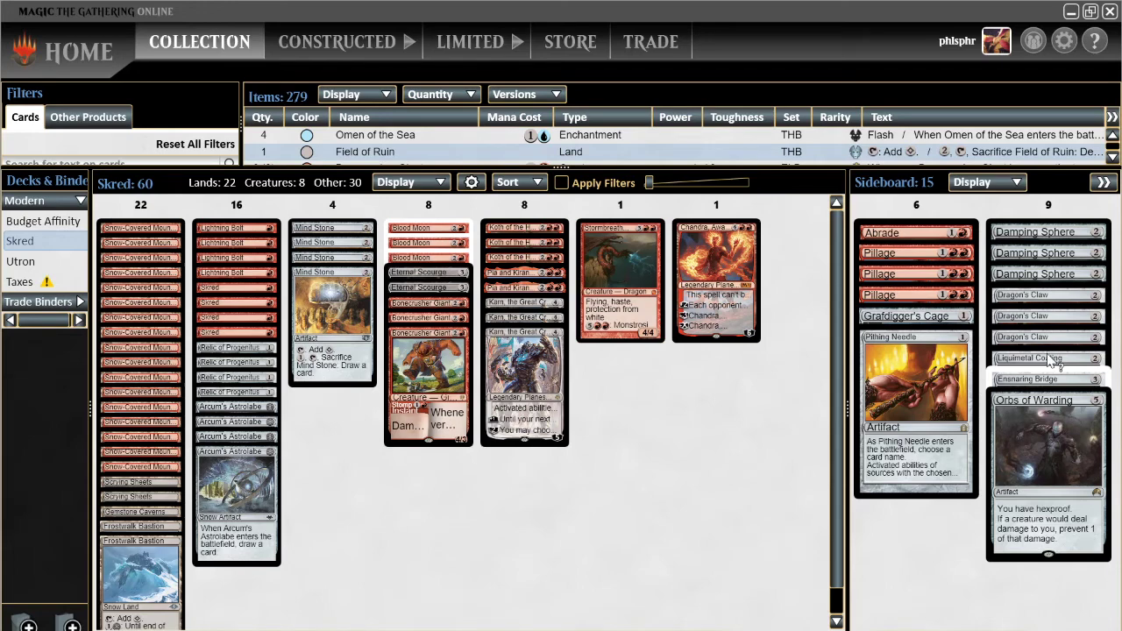
pyautogui.moveTo(1050, 360); pyautogui.dragTo(924, 373)
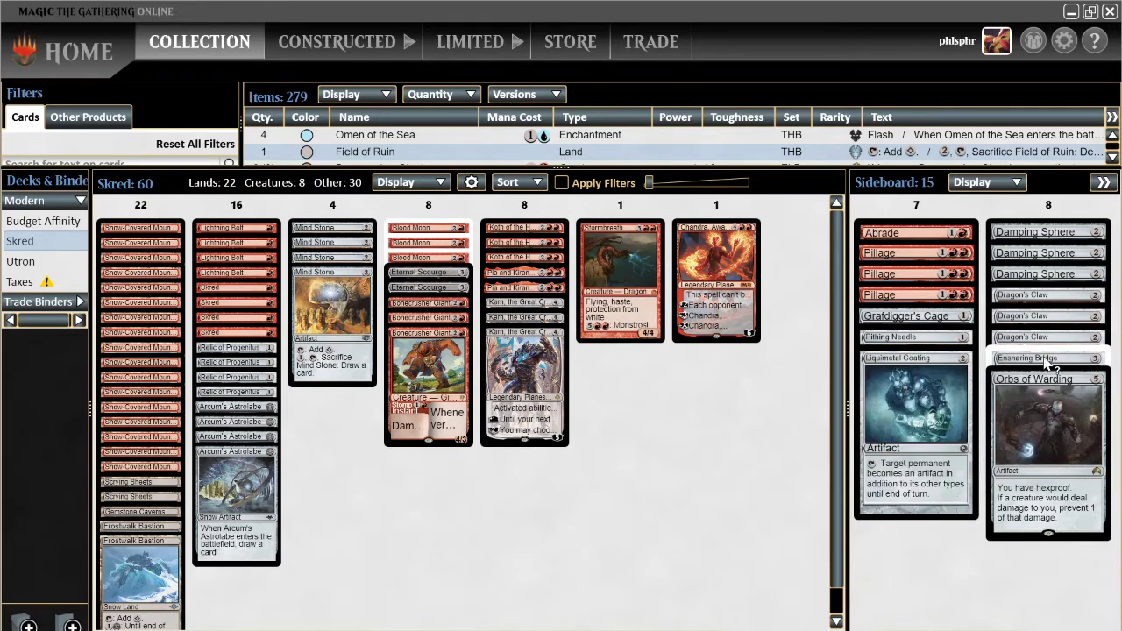
pyautogui.moveTo(1048, 362); pyautogui.dragTo(921, 386)
pyautogui.moveTo(1026, 396); pyautogui.dragTo(929, 438)
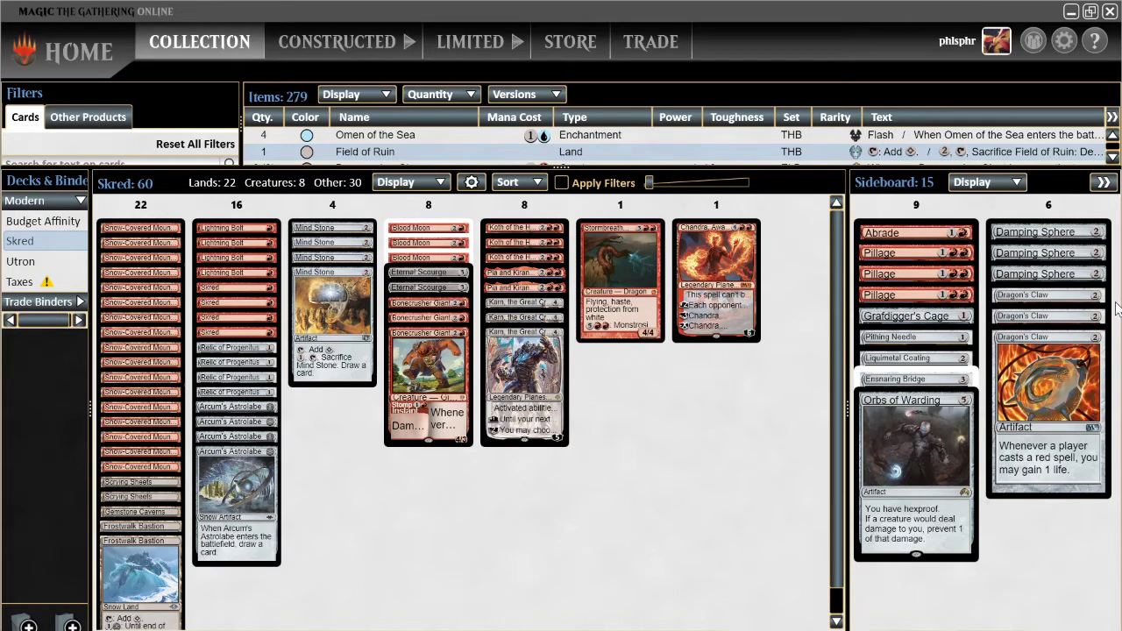
pyautogui.click(1061, 370)
pyautogui.moveTo(1061, 370); pyautogui.dragTo(930, 570)
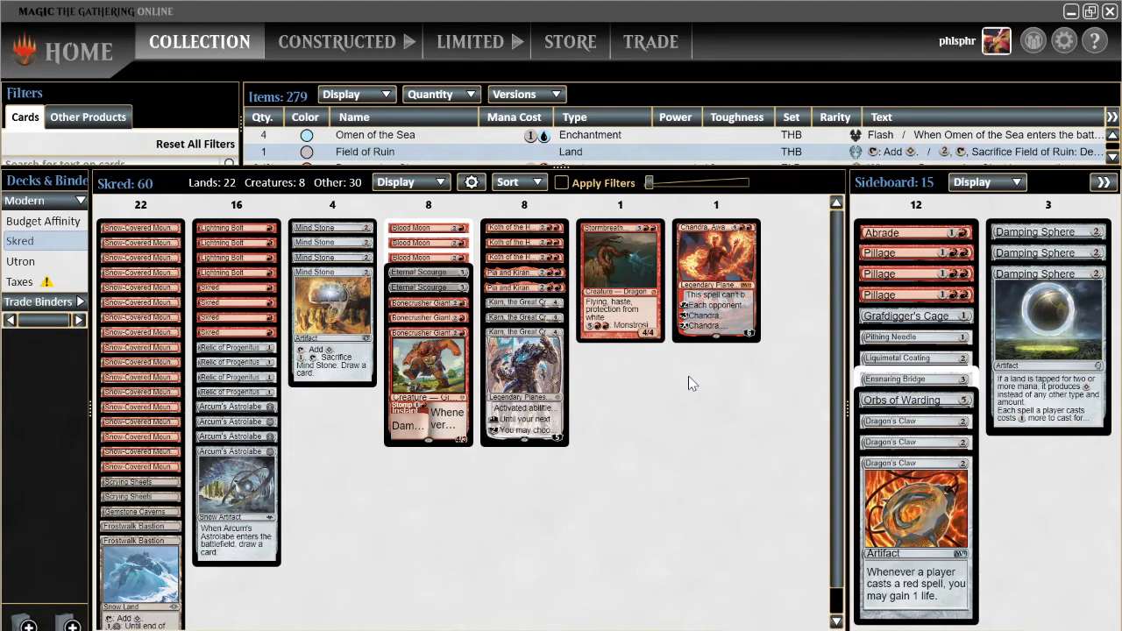
# - Switch to the Skred Sheet in Google Sheets and open the Weighted Data Trends sheet
pyautogui.hotkey('alt', 'Tab')
pyautogui.hotkey('alt', 'Tab')
pyautogui.hotkey('alt', 'Tab')
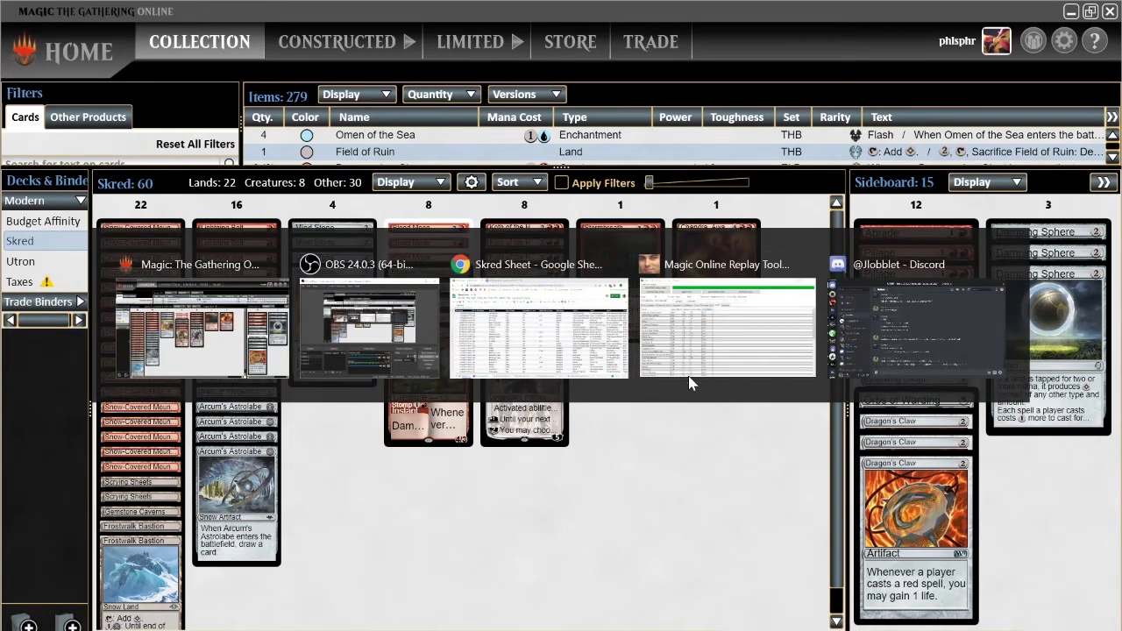
pyautogui.hotkey('alt', 'Tab')
pyautogui.hotkey('alt', 'Tab')
pyautogui.hotkey('alt', 'Tab')
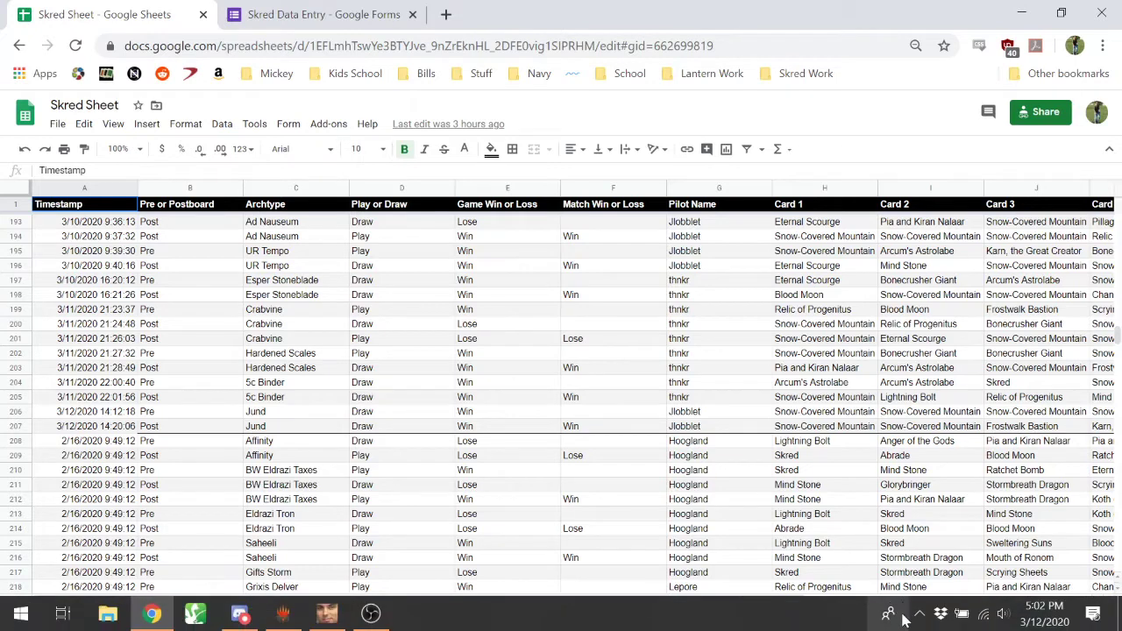
pyautogui.click(902, 615)
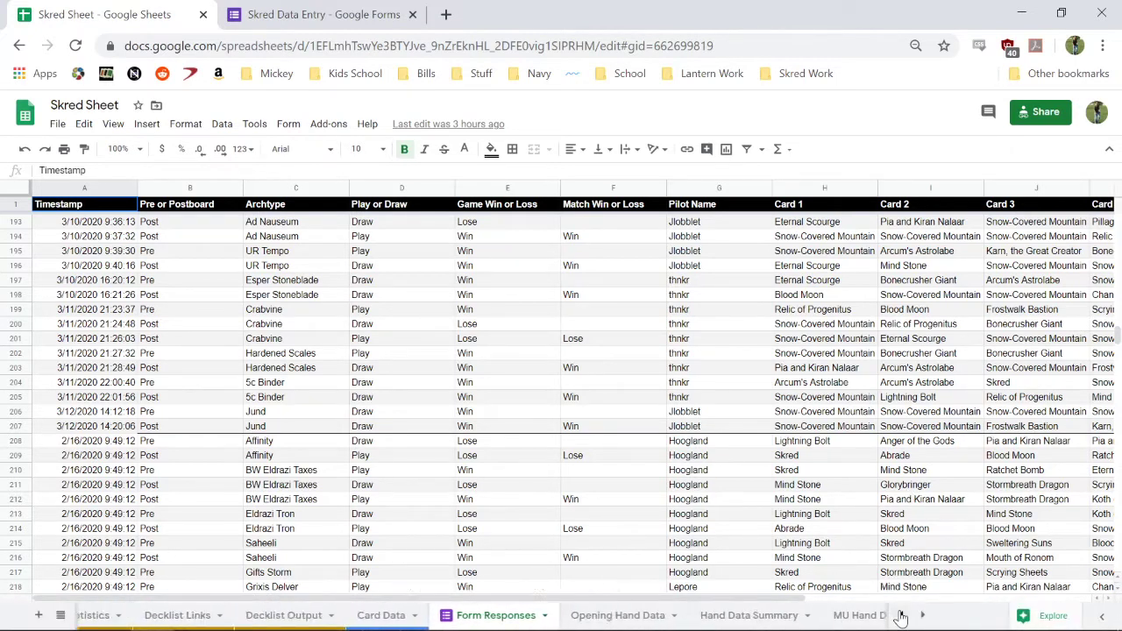
pyautogui.click(901, 616)
pyautogui.click(901, 615)
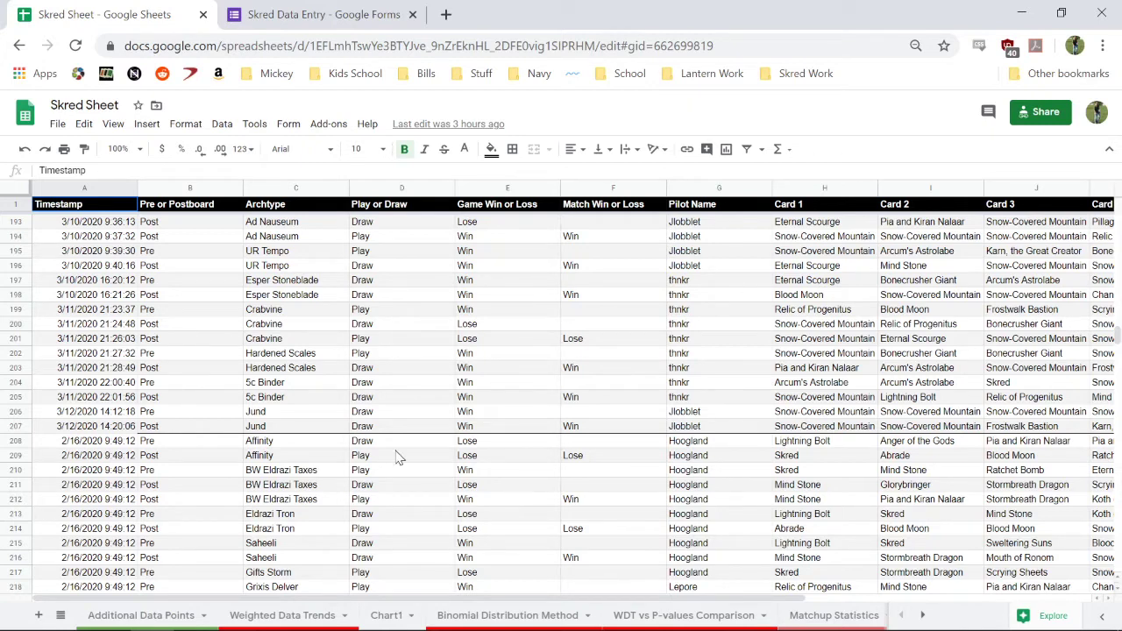
pyautogui.click(272, 616)
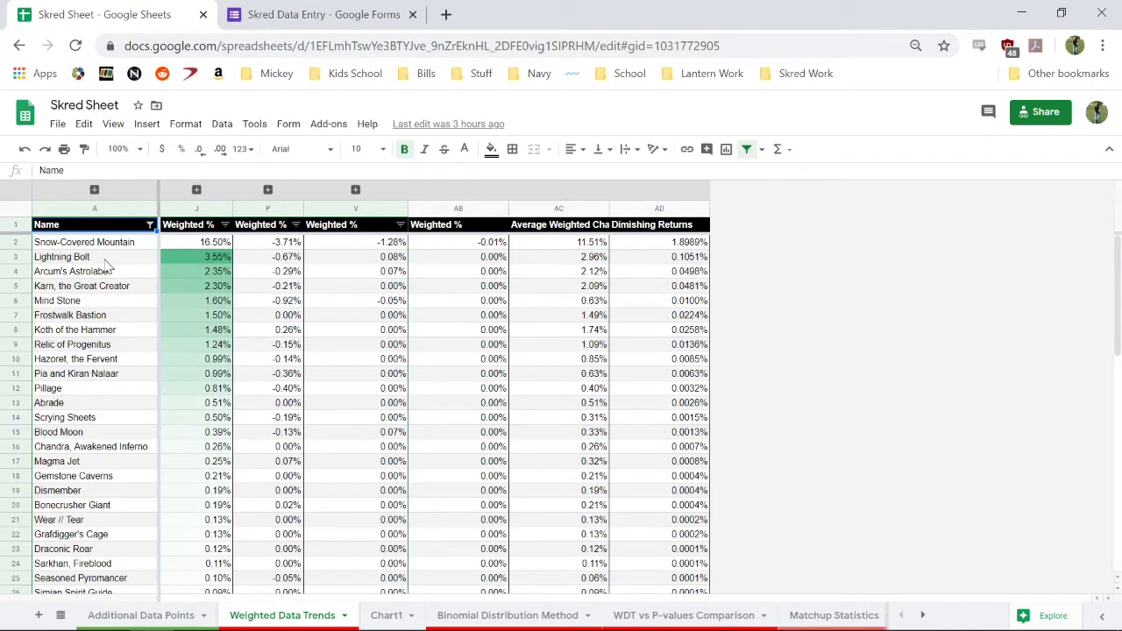
# - Examine the highest-weighted cards, including Mind Stone, Lightning Bolt, Arcum's Astrolabe, Karn, Frostwalk Bastion and Hazoret
pyautogui.click(110, 303)
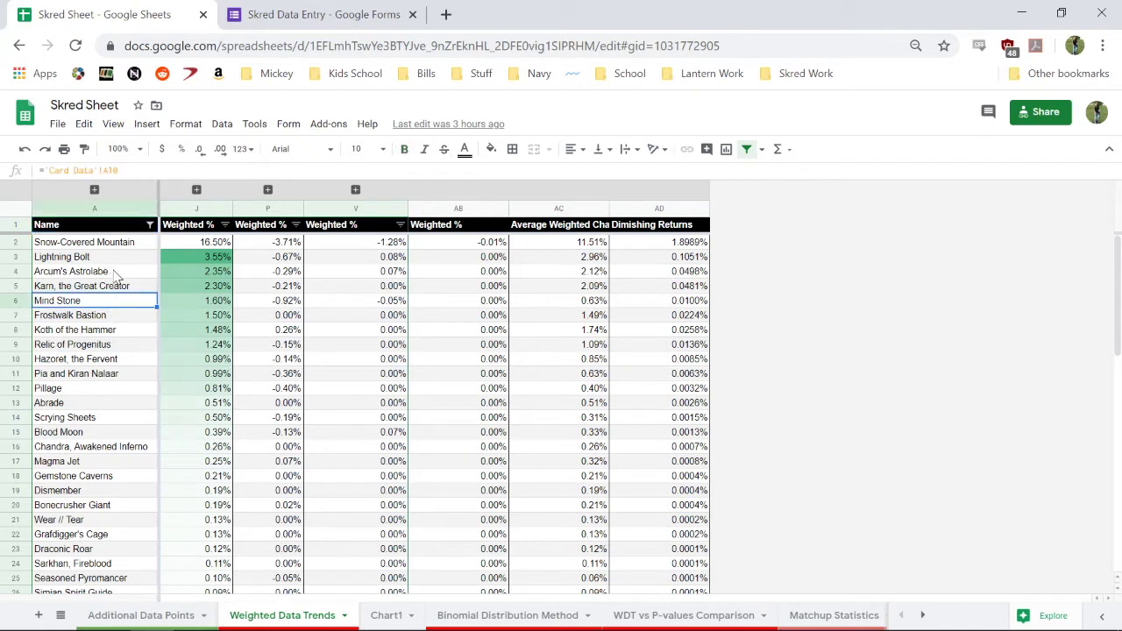
pyautogui.click(129, 260)
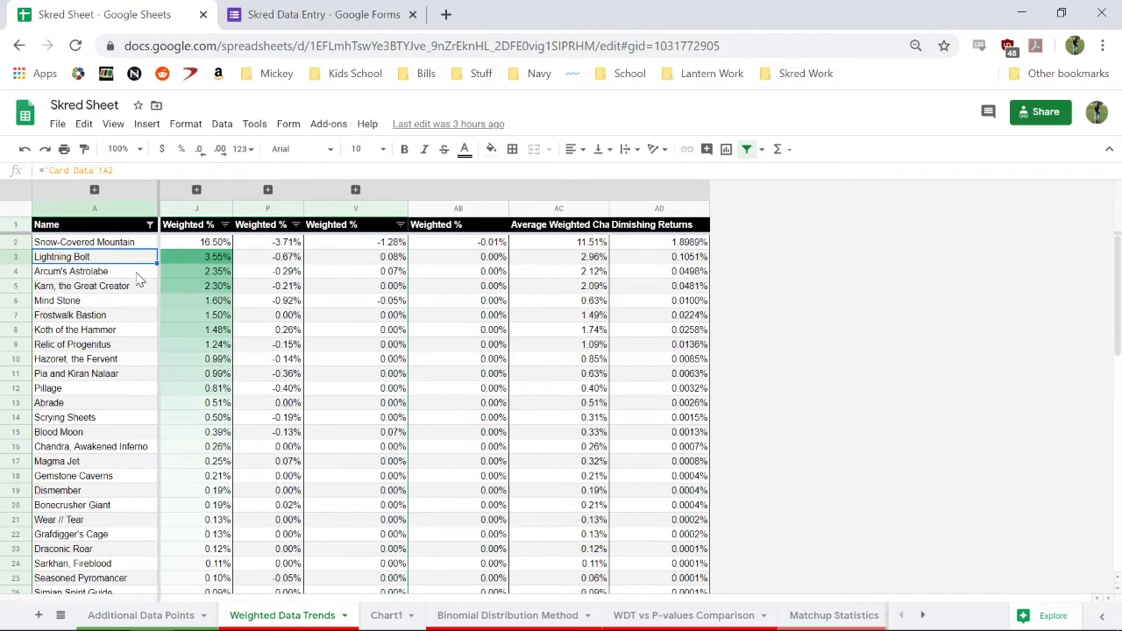
pyautogui.click(136, 273)
pyautogui.click(120, 289)
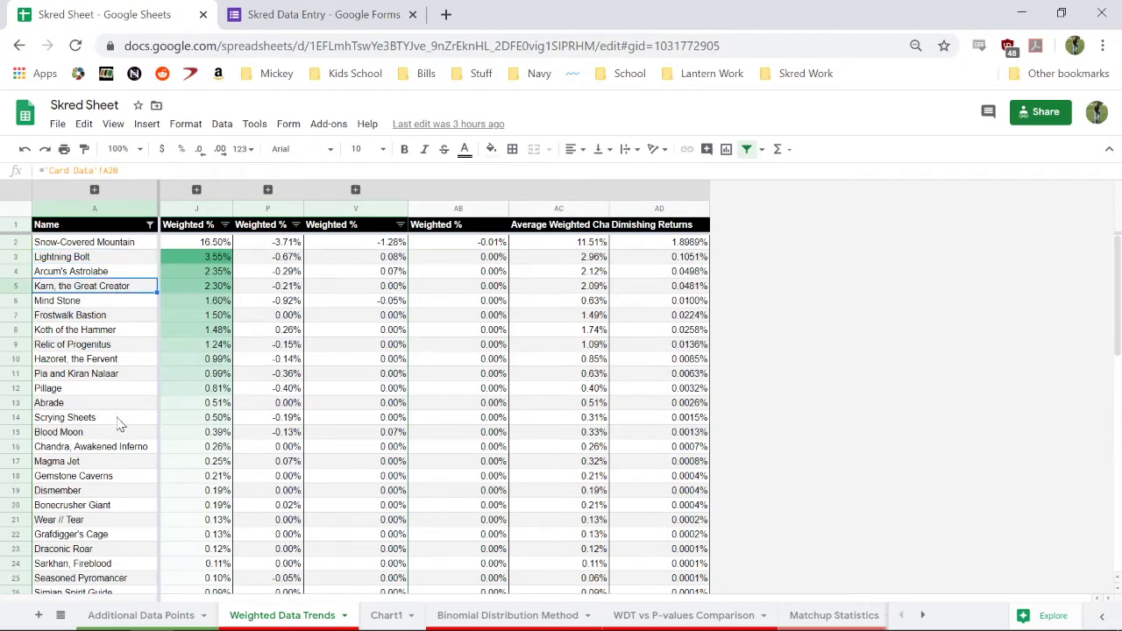
pyautogui.click(106, 318)
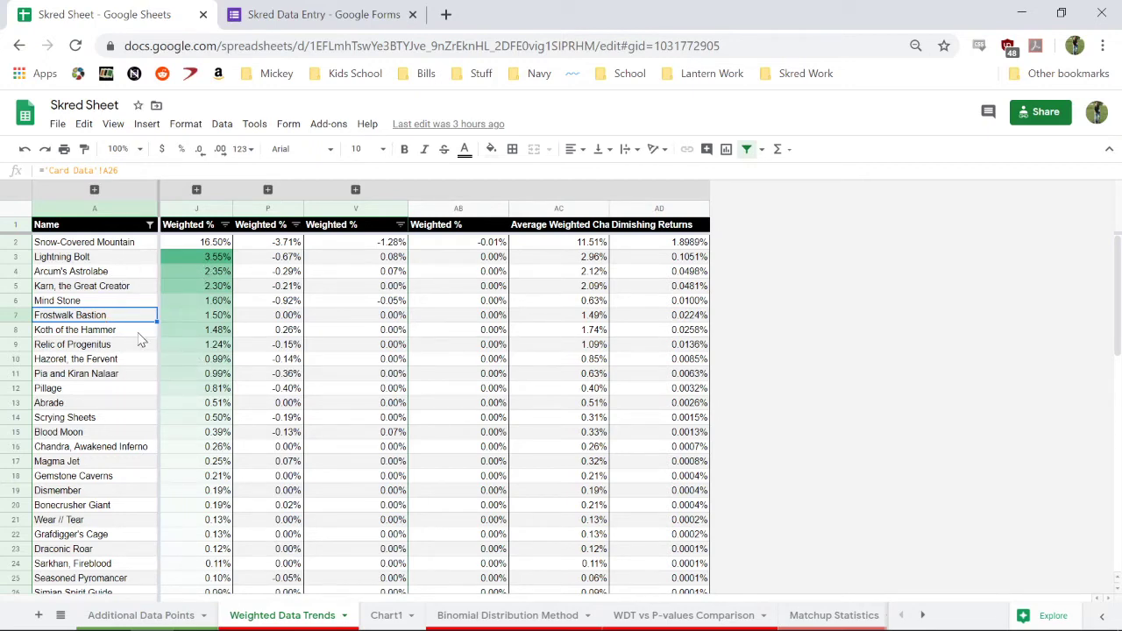
pyautogui.click(102, 361)
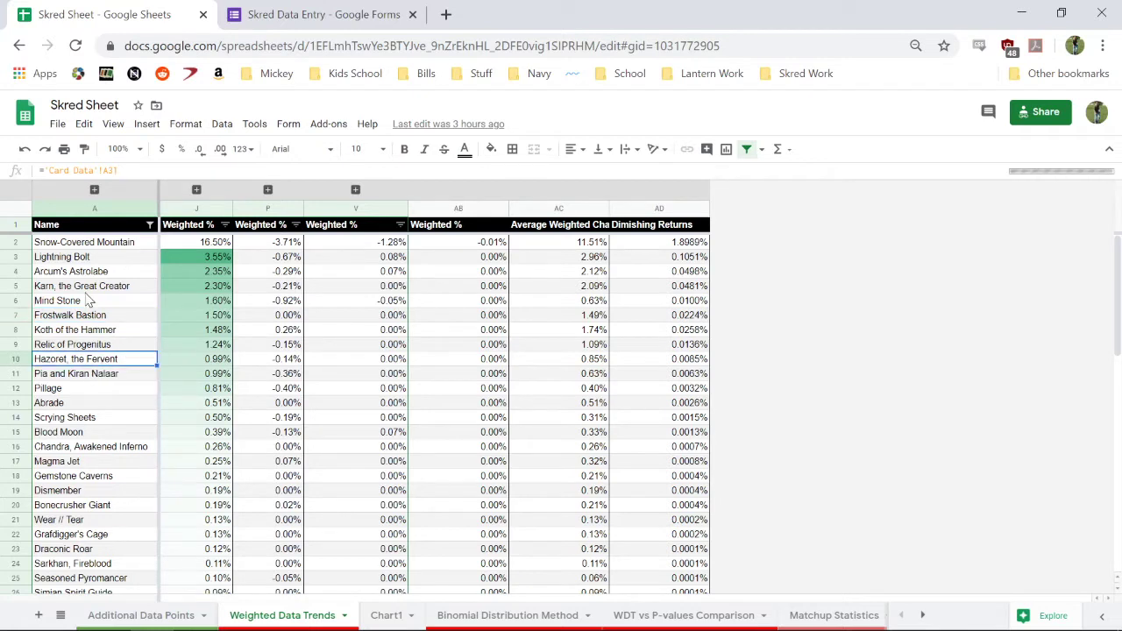
# - Examine the lowest-weighted cards, checking Chandra, Torch of Defiance, Anger of the Gods, Damping Sphere and Skred
pyautogui.scroll(-8, 114, 368)
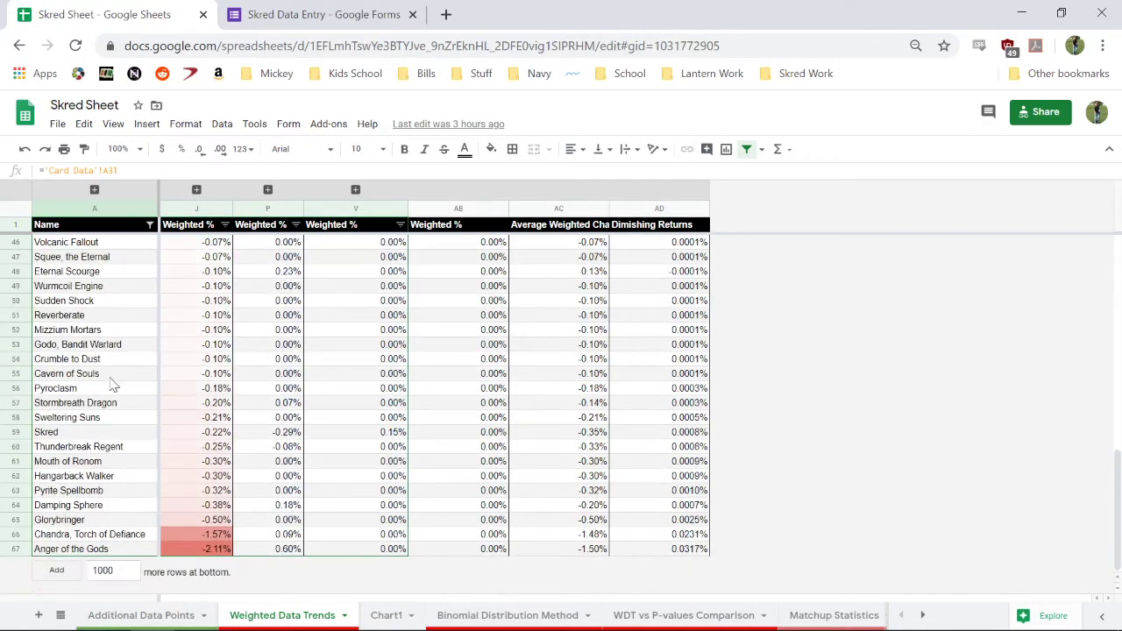
pyautogui.click(62, 538)
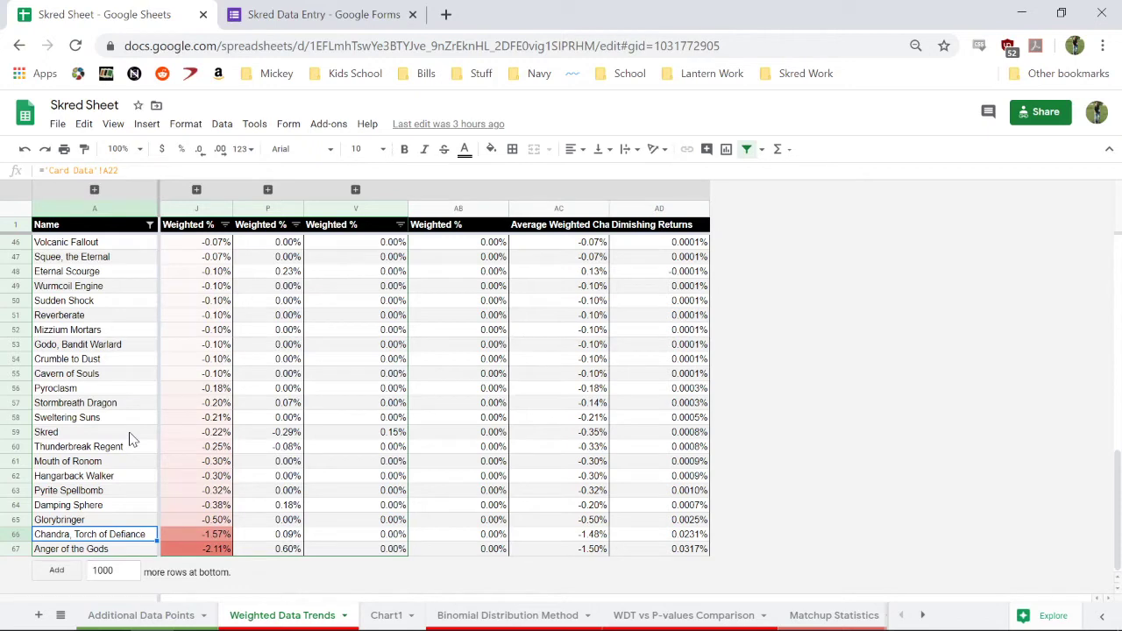
pyautogui.click(136, 552)
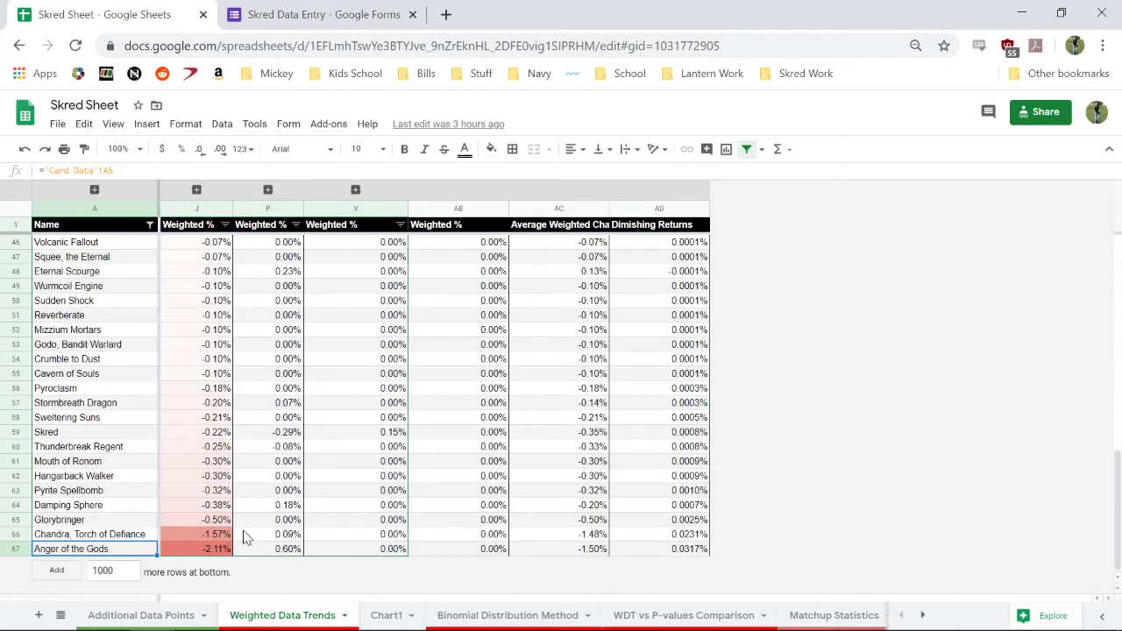
pyautogui.click(116, 509)
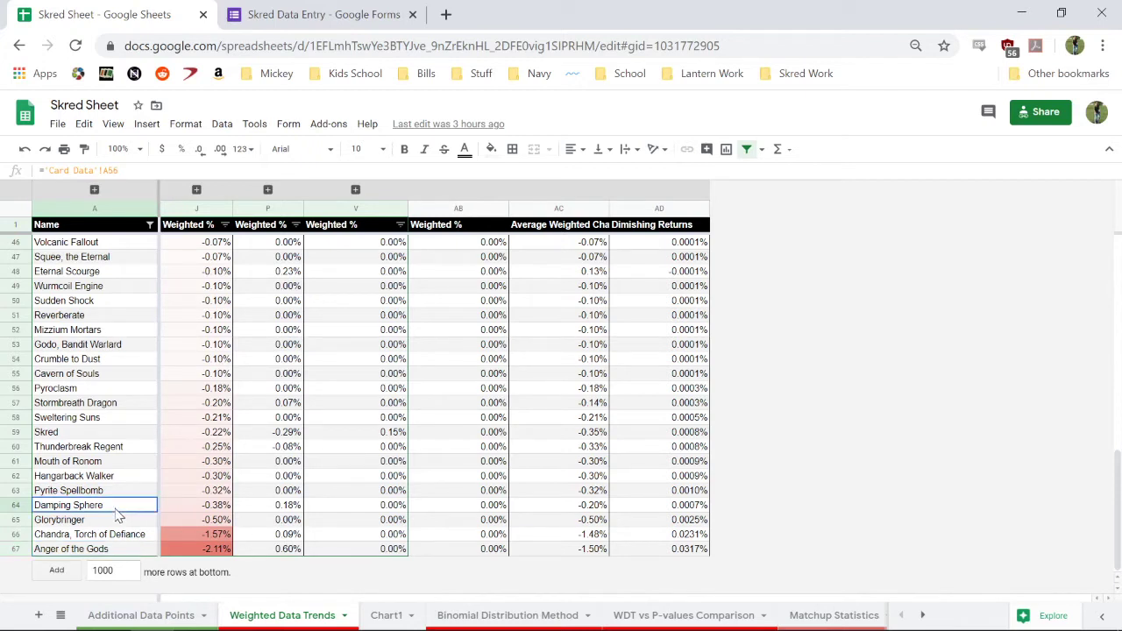
pyautogui.click(203, 509)
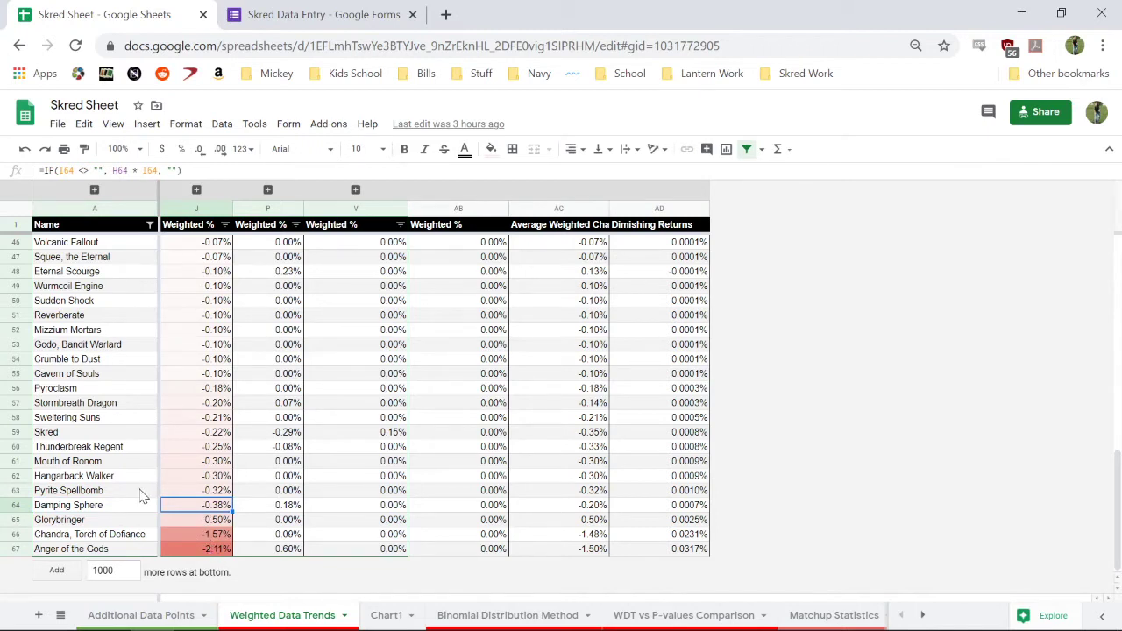
pyautogui.click(155, 439)
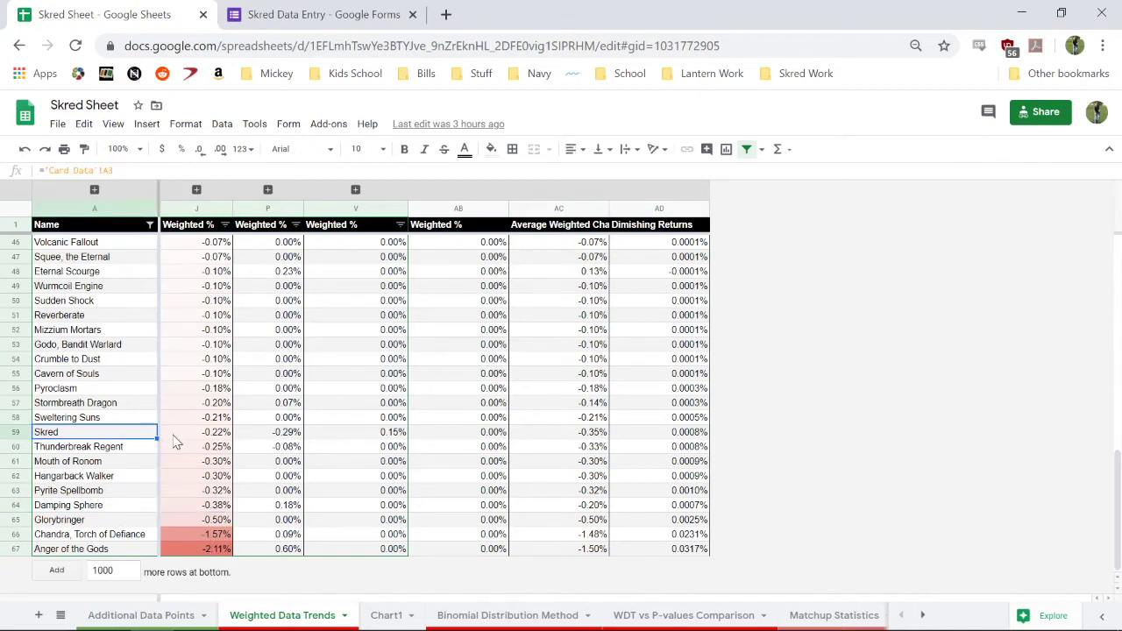
pyautogui.click(192, 439)
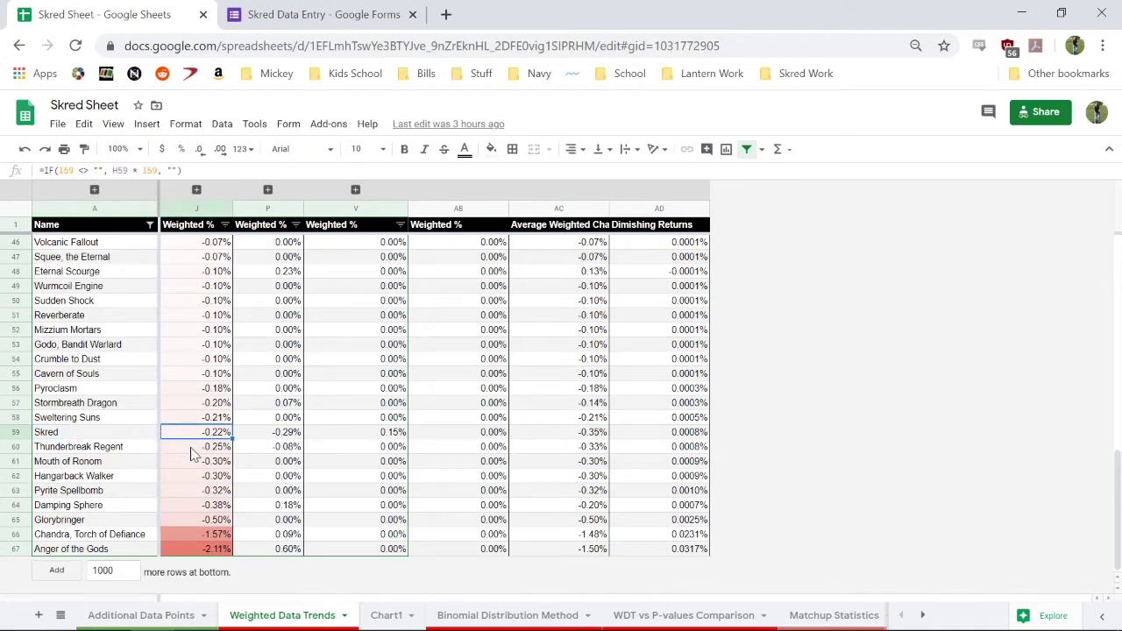
# - Check Eternal Scourge's first weighted percentage and review the rest of the card list up to its first row
pyautogui.scroll(3, 193, 451)
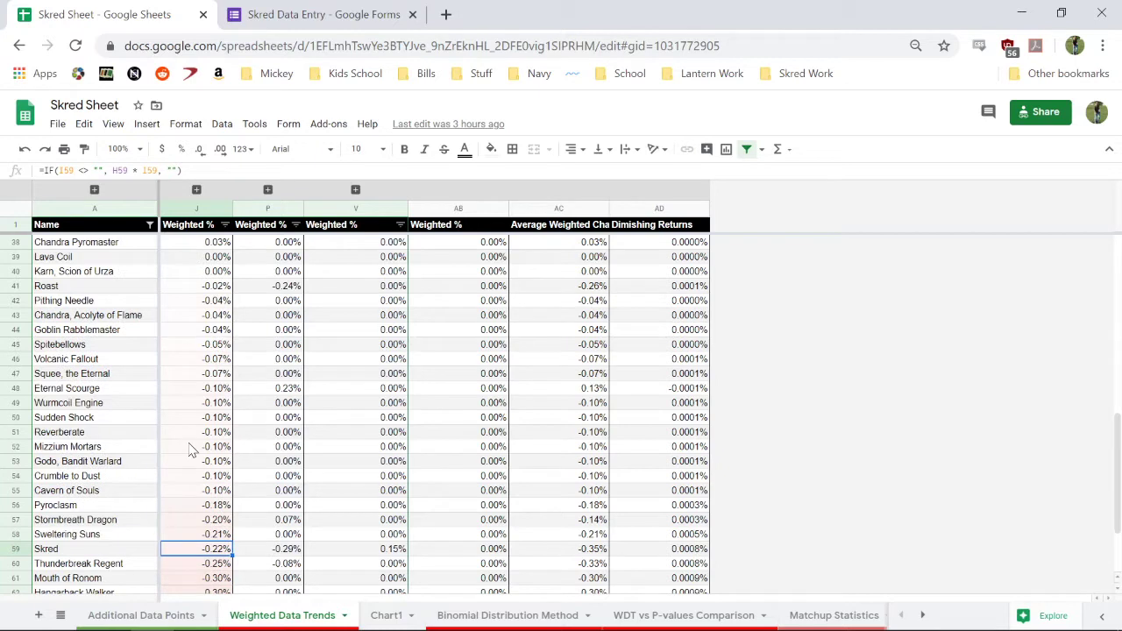
pyautogui.scroll(2, 191, 449)
pyautogui.click(136, 449)
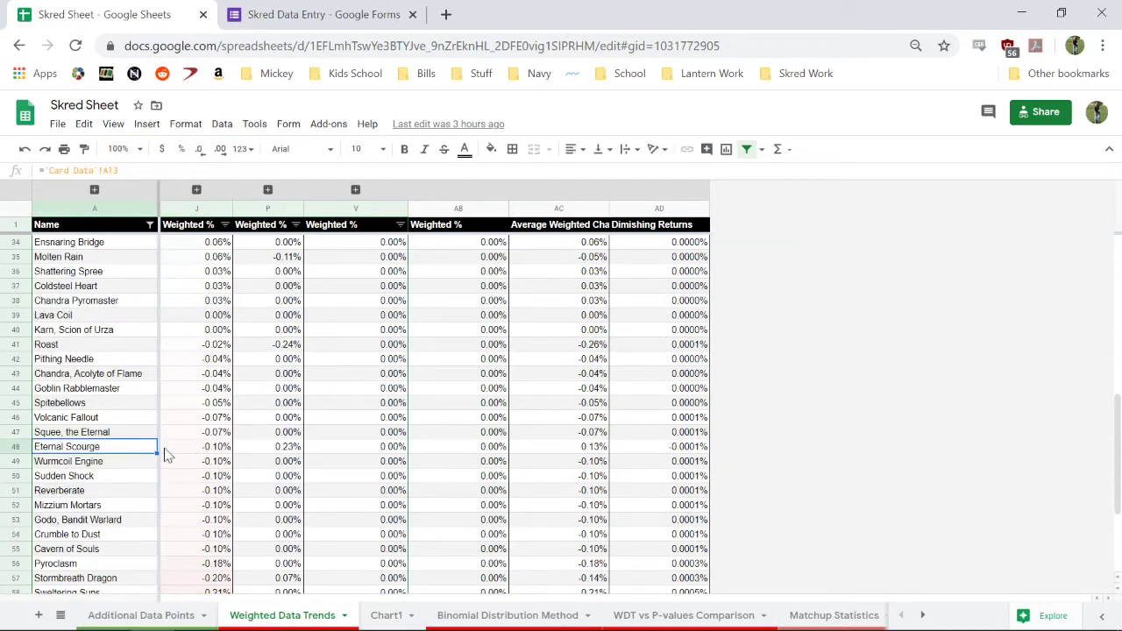
pyautogui.click(165, 450)
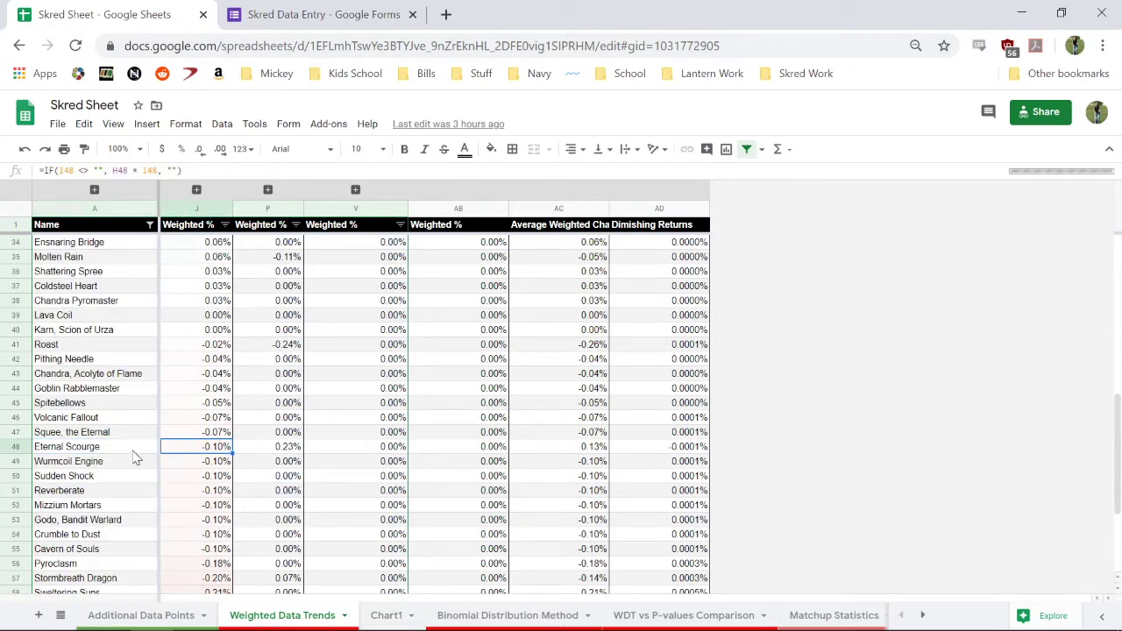
pyautogui.scroll(4, 200, 451)
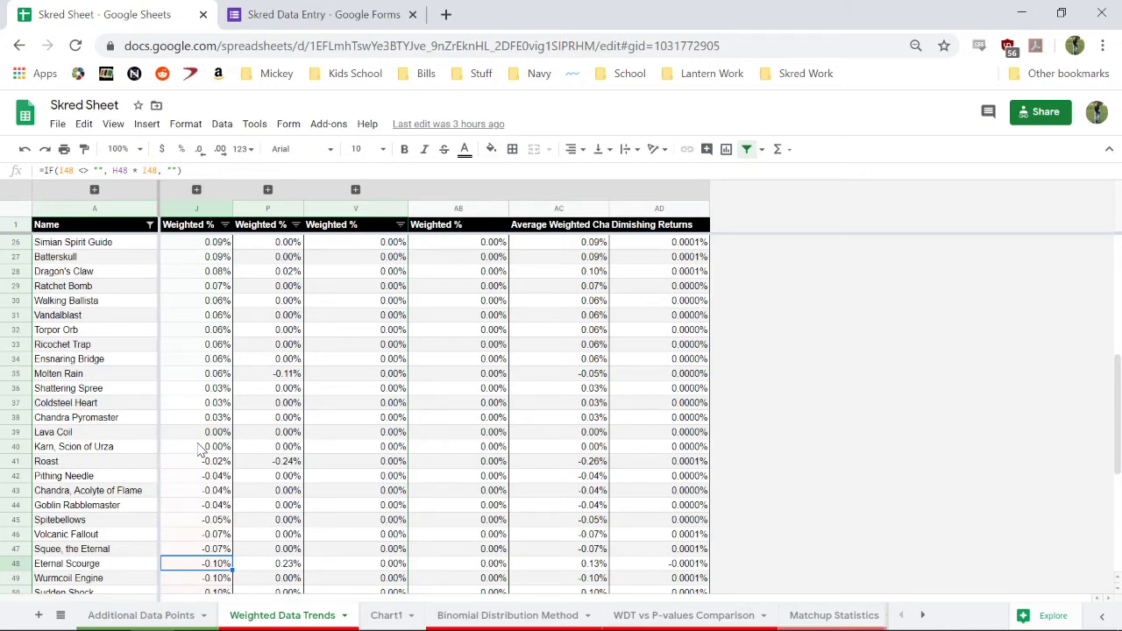
pyautogui.scroll(5, 200, 448)
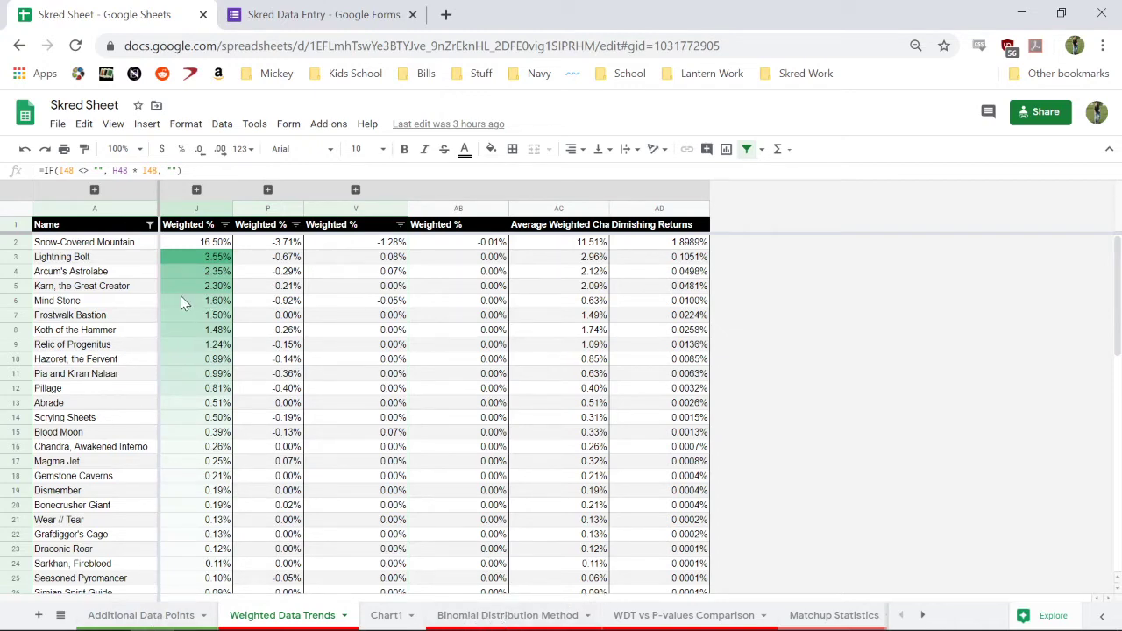
# - View the Binomial Distribution Method, WDT vs P-values Comparison and Additional Data Points sheets
pyautogui.click(494, 618)
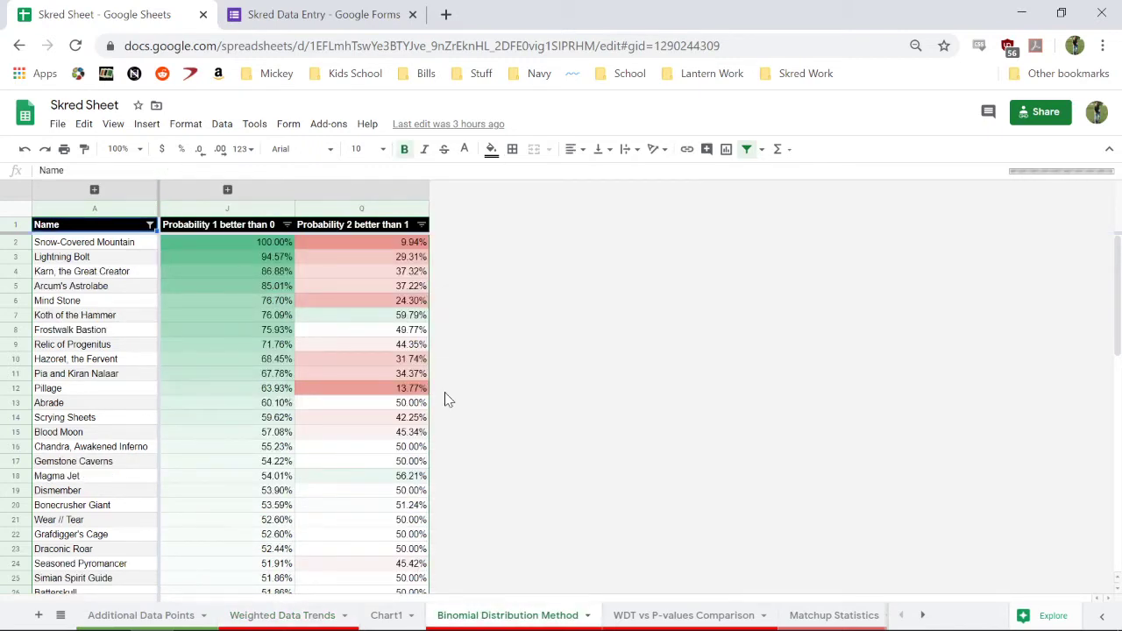
pyautogui.click(667, 621)
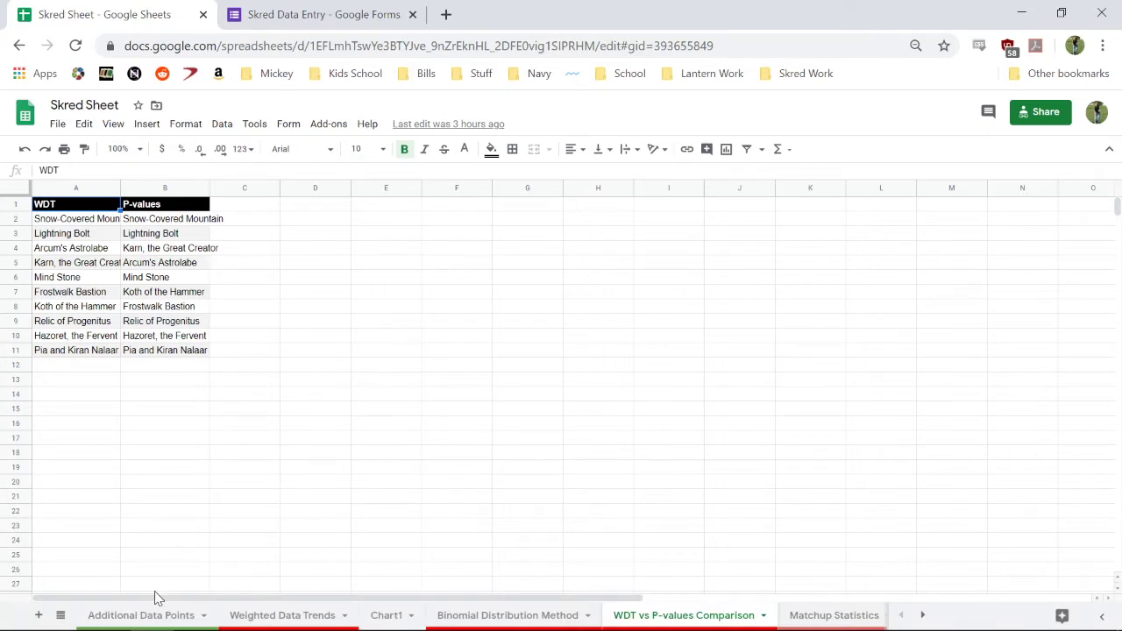
pyautogui.click(150, 615)
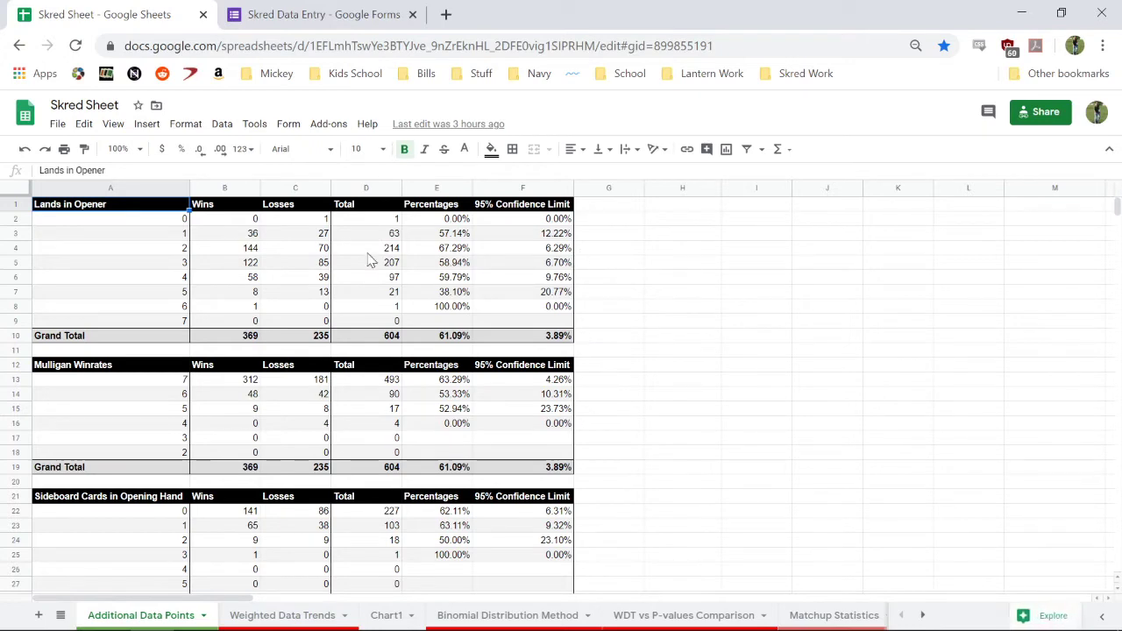
# - Examine the two-land row of the Lands in Opener table and review the Mulligan Winrates table
pyautogui.moveTo(170, 249); pyautogui.dragTo(541, 255)
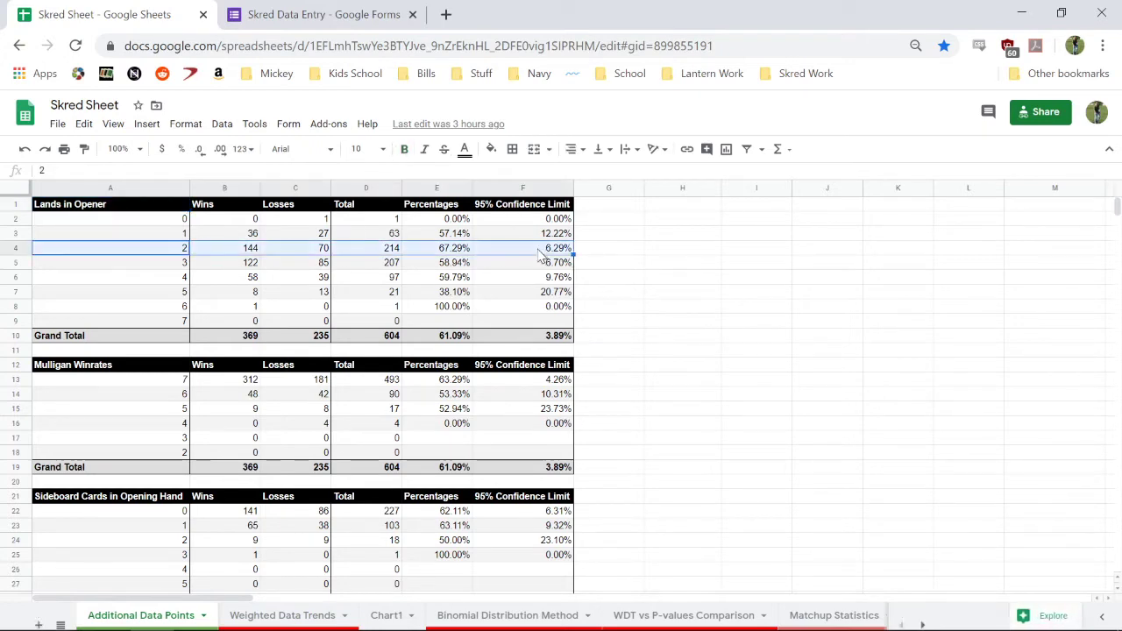
pyautogui.click(654, 323)
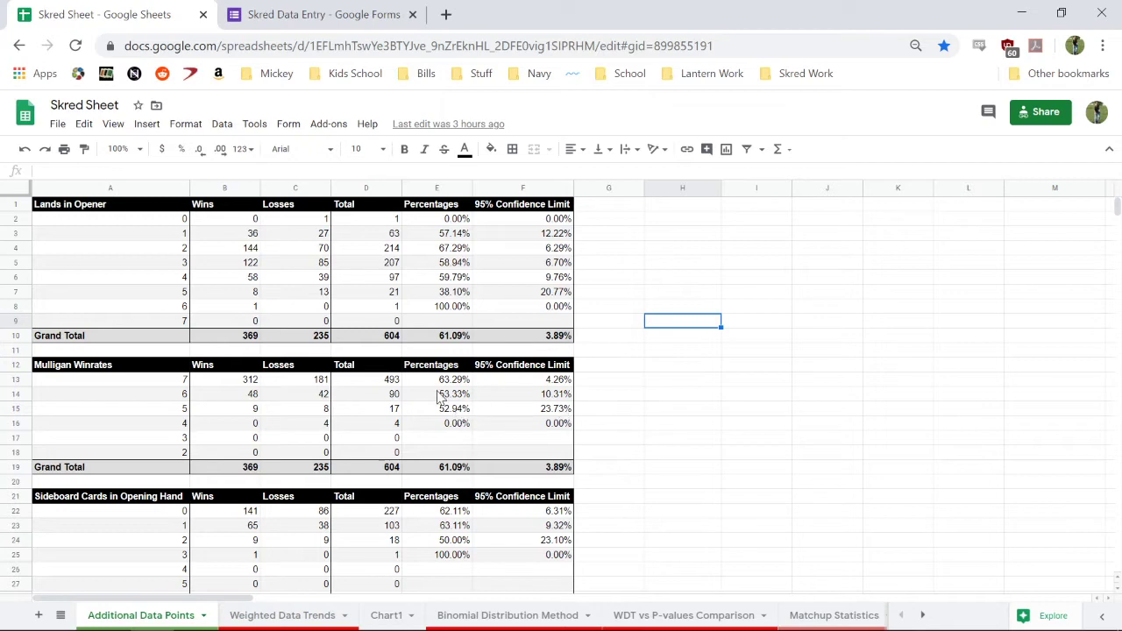
pyautogui.click(591, 412)
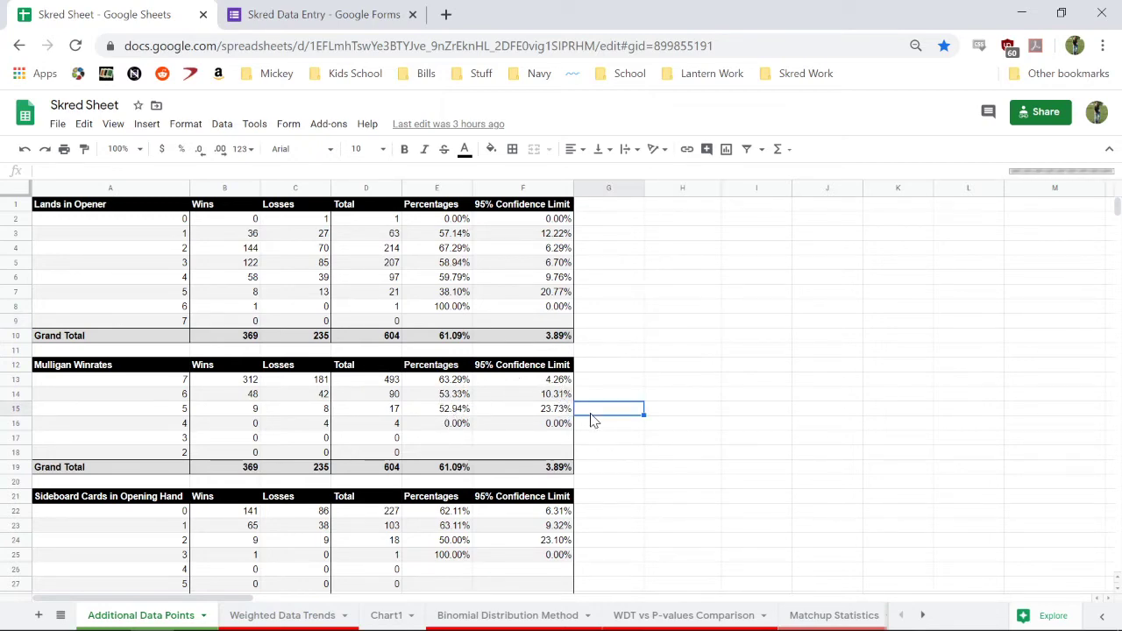
pyautogui.scroll(-1, 591, 421)
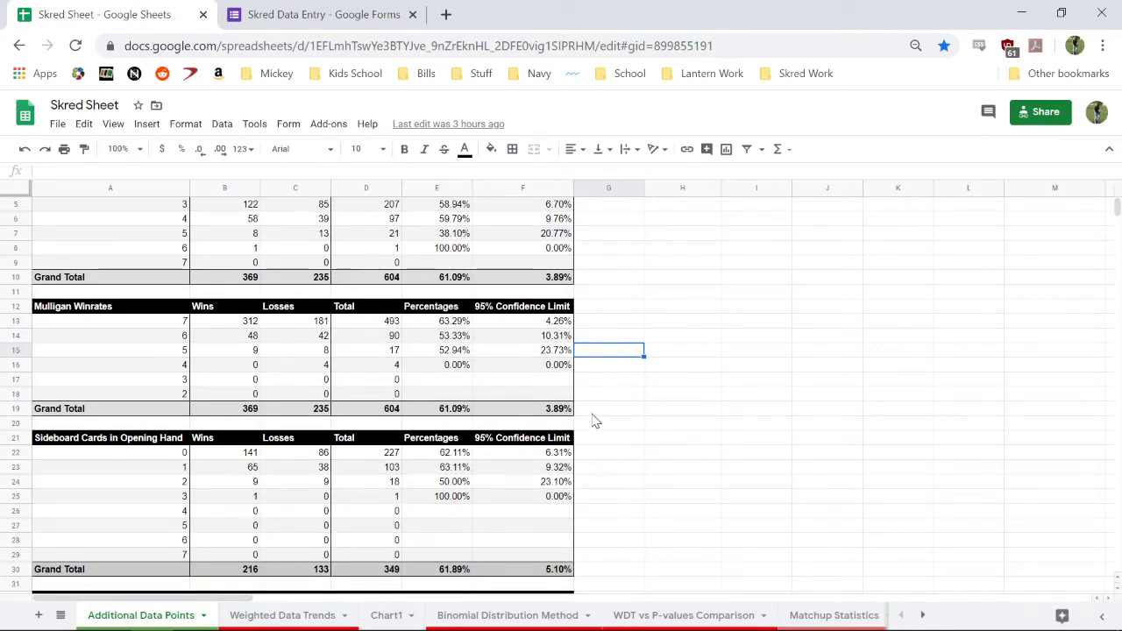
# - Review the Sideboard Cards in Opening Hand table, checking the win percentages for zero and one sideboard card
pyautogui.scroll(-2, 594, 421)
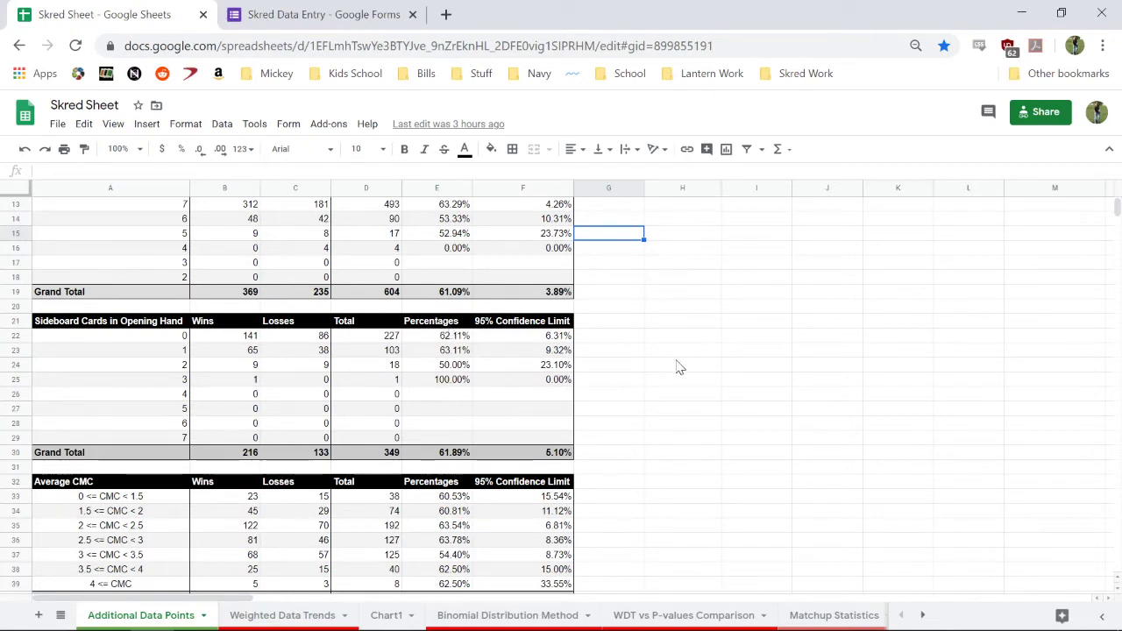
pyautogui.click(604, 352)
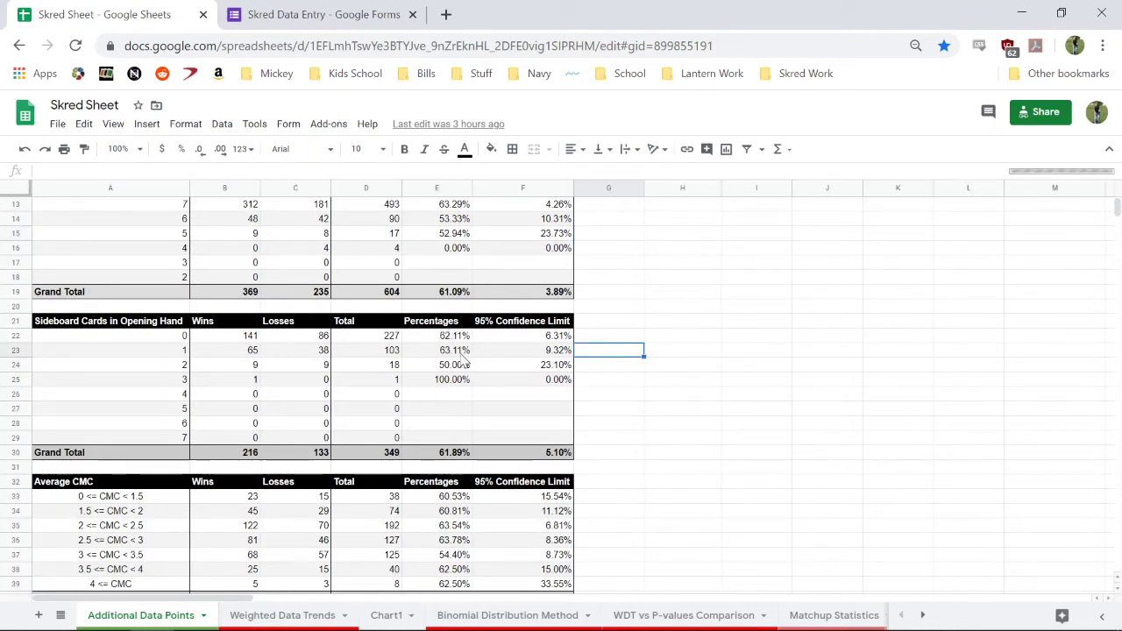
pyautogui.click(465, 338)
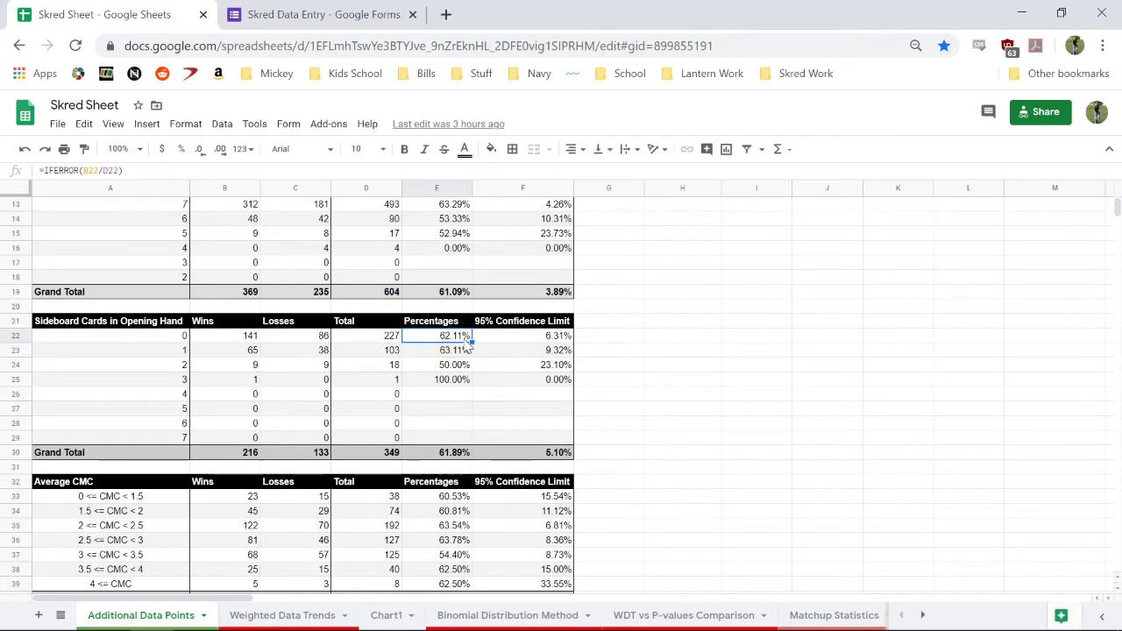
pyautogui.click(712, 396)
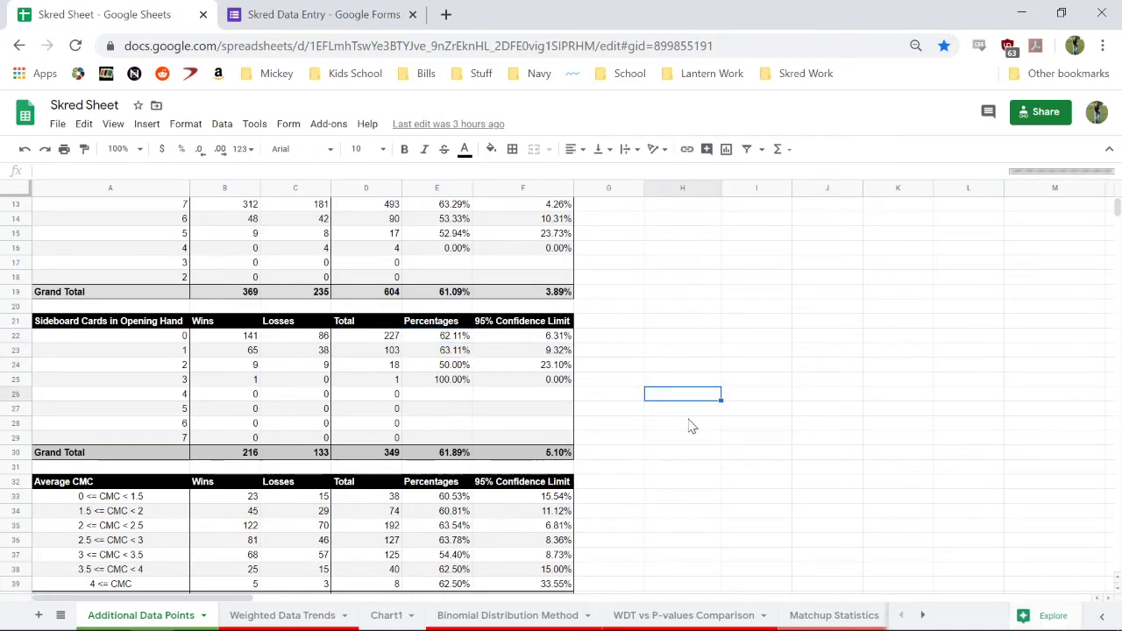
pyautogui.scroll(-5, 688, 426)
pyautogui.scroll(3, 688, 426)
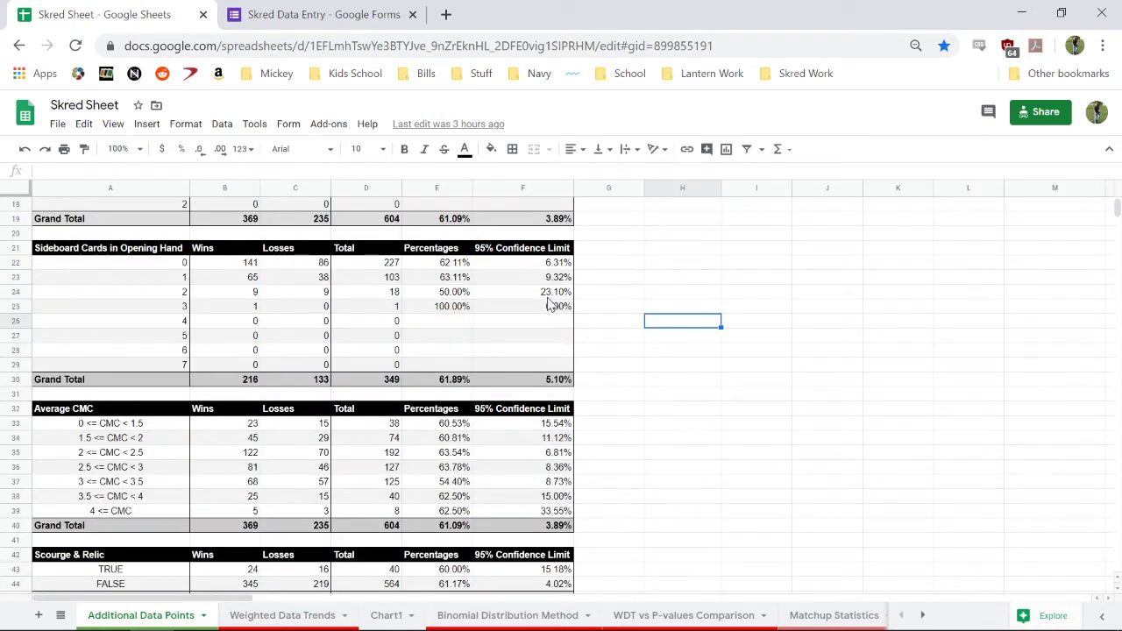
# - Examine the Average CMC table, highlighting the rows for CMC from 2 up to 3
pyautogui.click(629, 428)
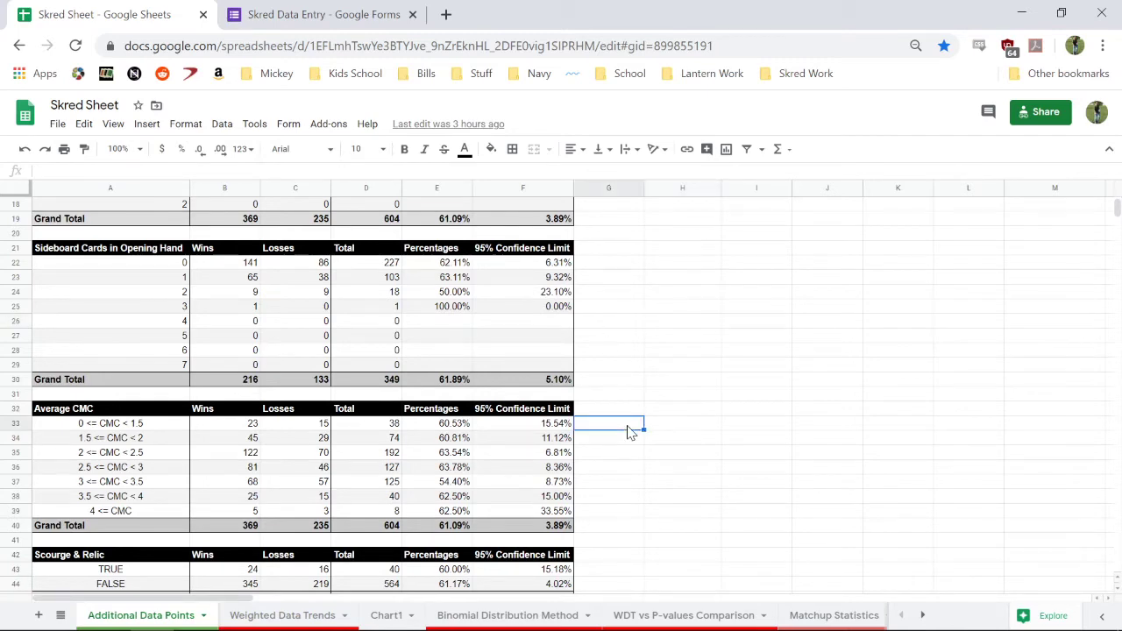
pyautogui.scroll(-3, 628, 434)
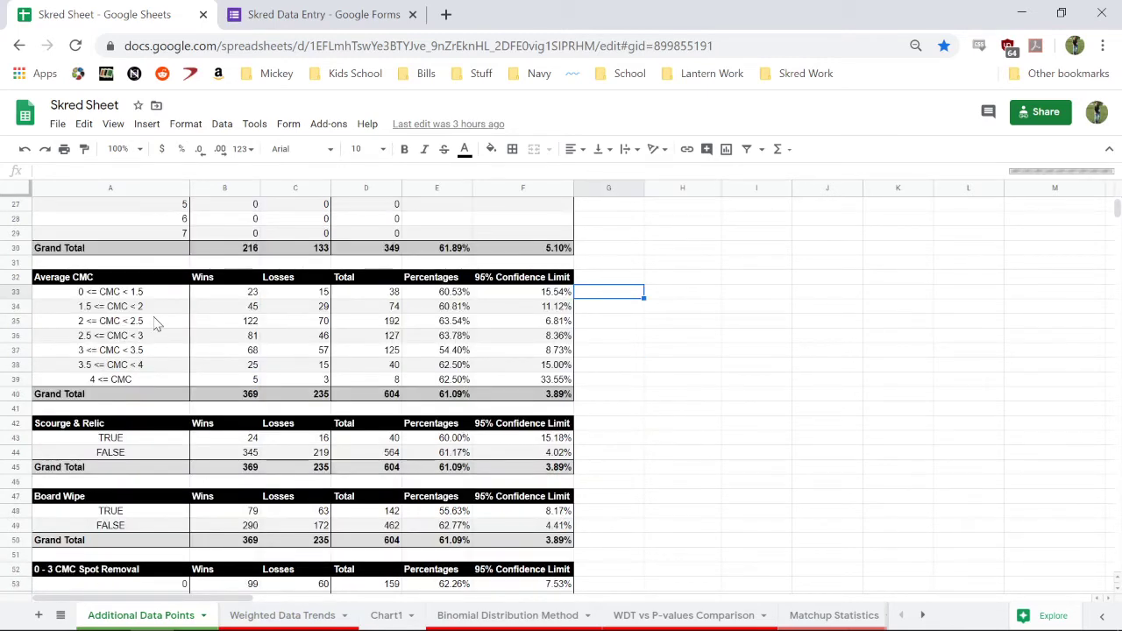
pyautogui.moveTo(156, 322); pyautogui.dragTo(526, 343)
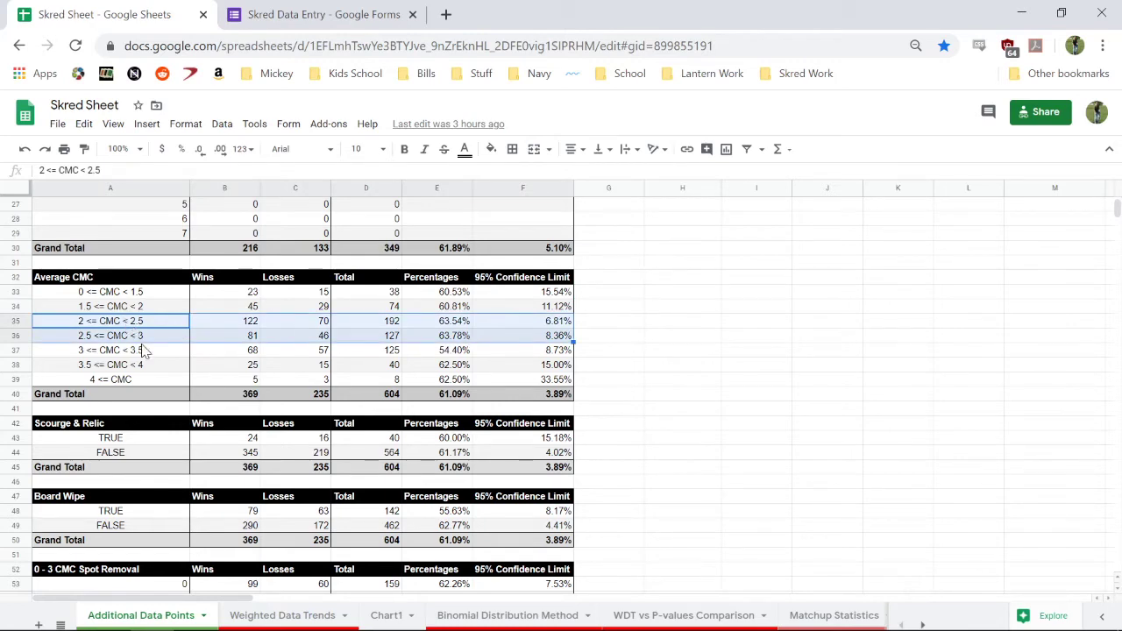
pyautogui.click(610, 384)
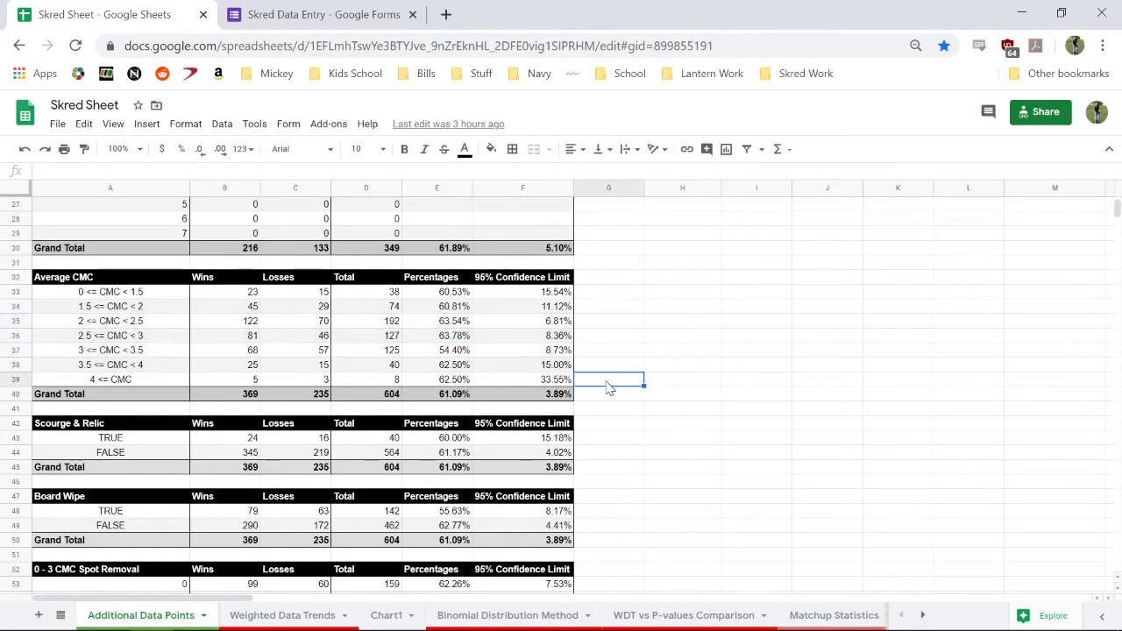
# - Review the Scourge & Relic table and check the TRUE win percentage in the Board Wipe table
pyautogui.scroll(-2, 610, 389)
pyautogui.scroll(-4, 610, 388)
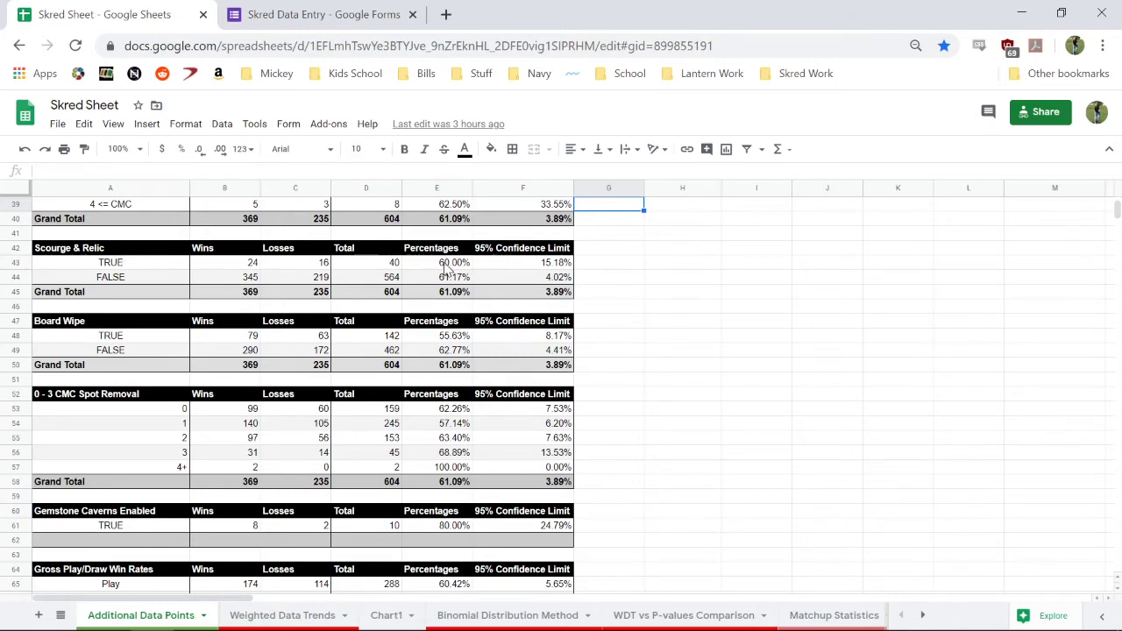
pyautogui.click(461, 341)
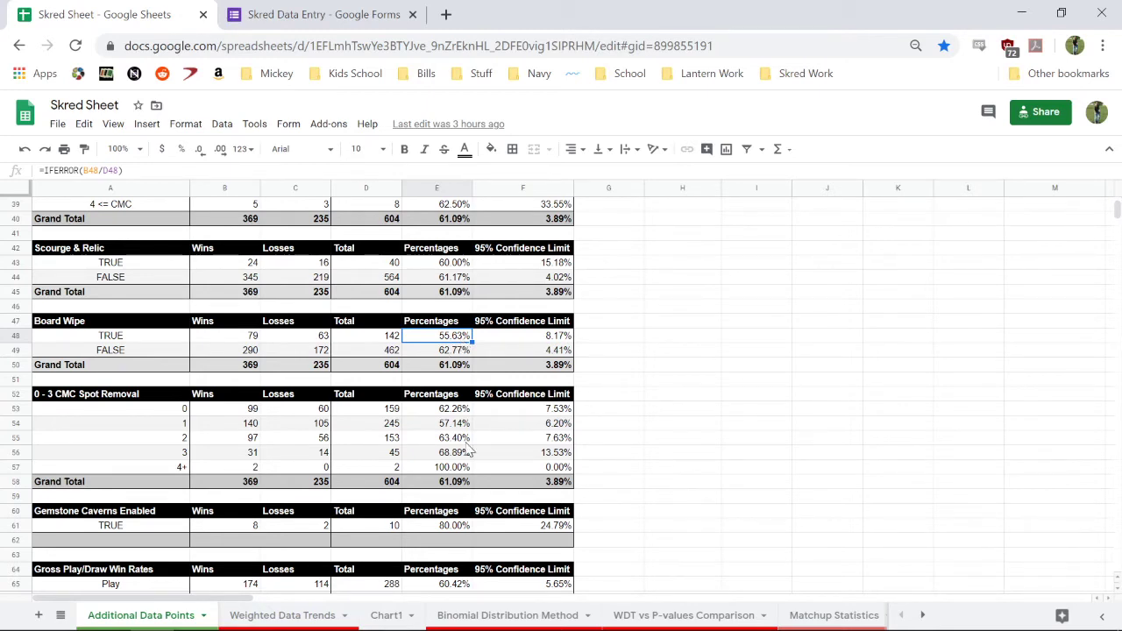
# - Review the 0 - 3 CMC Spot Removal table and examine the TRUE row under Gemstone Caverns Enabled
pyautogui.click(635, 442)
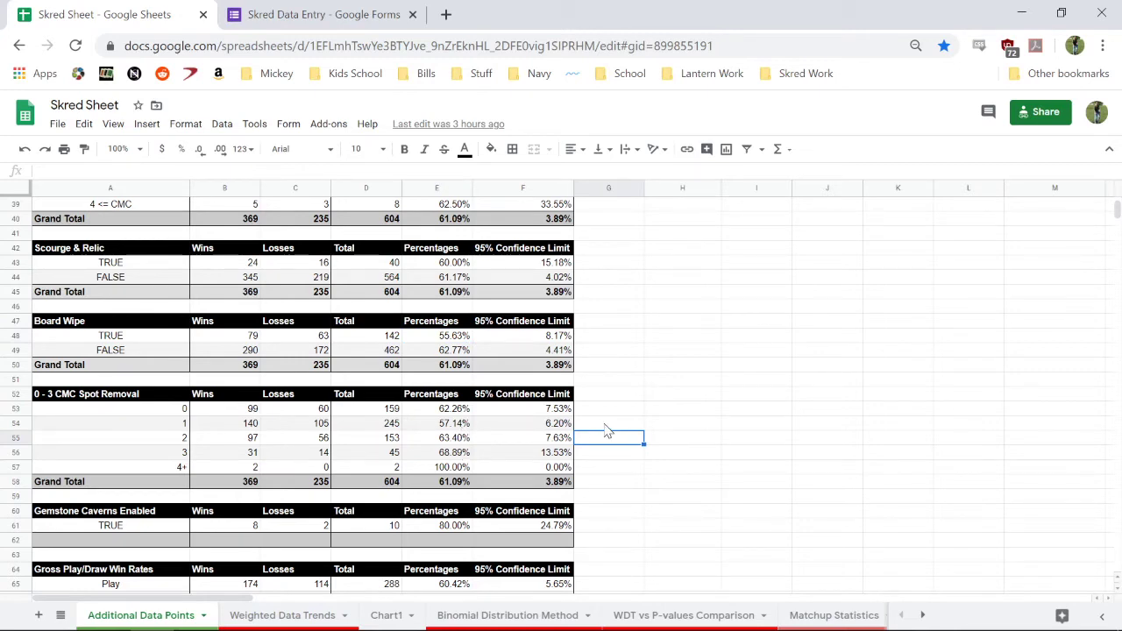
pyautogui.click(623, 483)
pyautogui.scroll(-3, 625, 486)
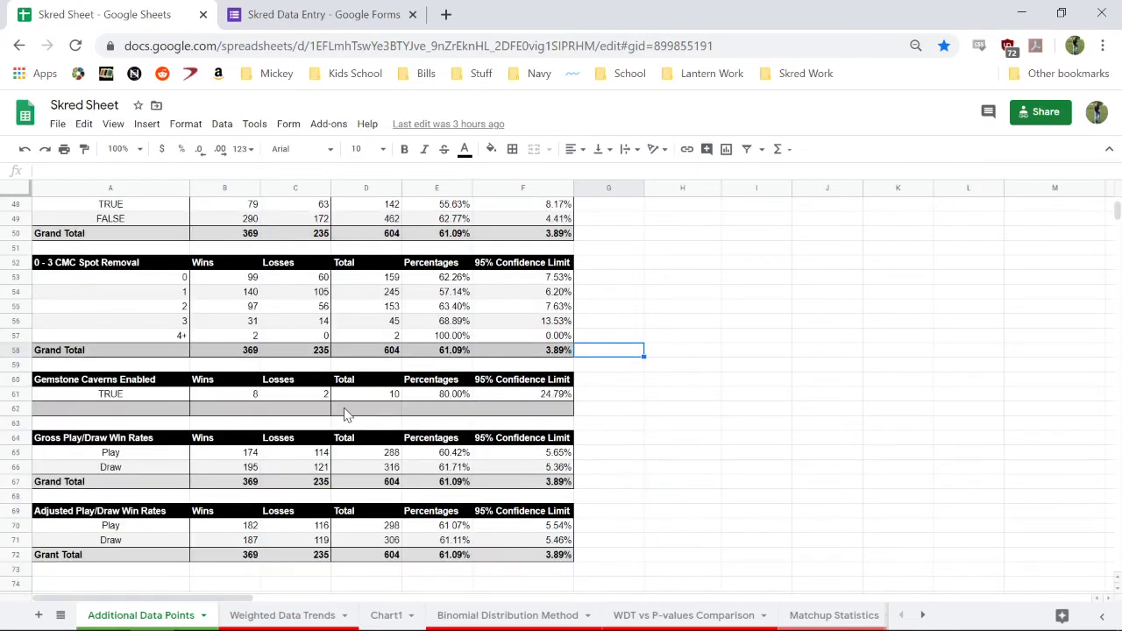
pyautogui.moveTo(140, 396); pyautogui.dragTo(520, 399)
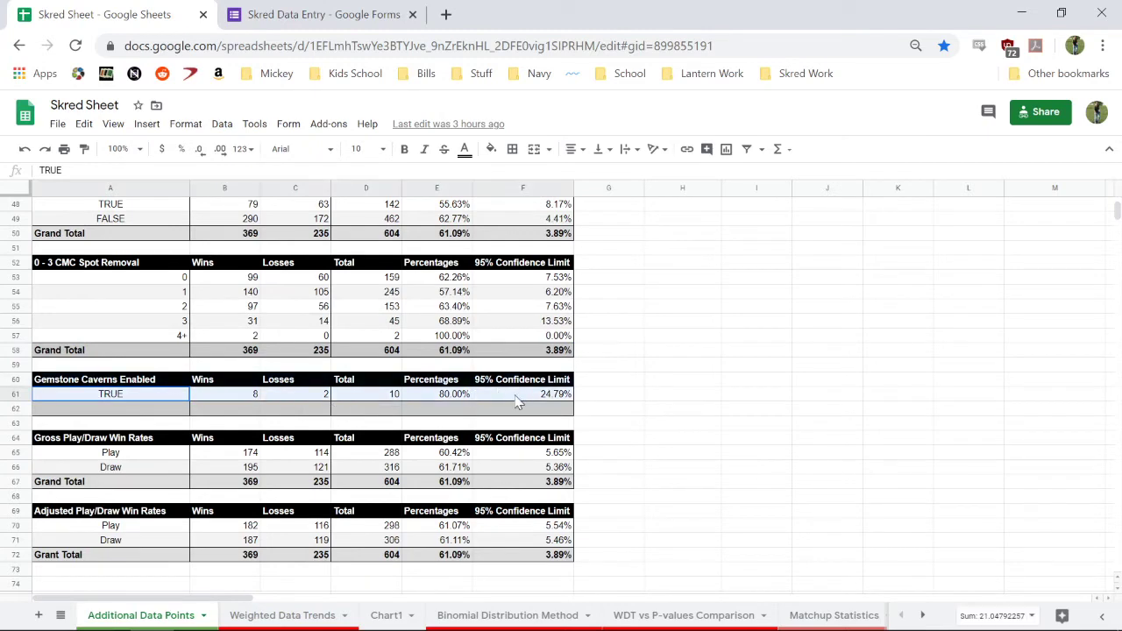
pyautogui.click(595, 397)
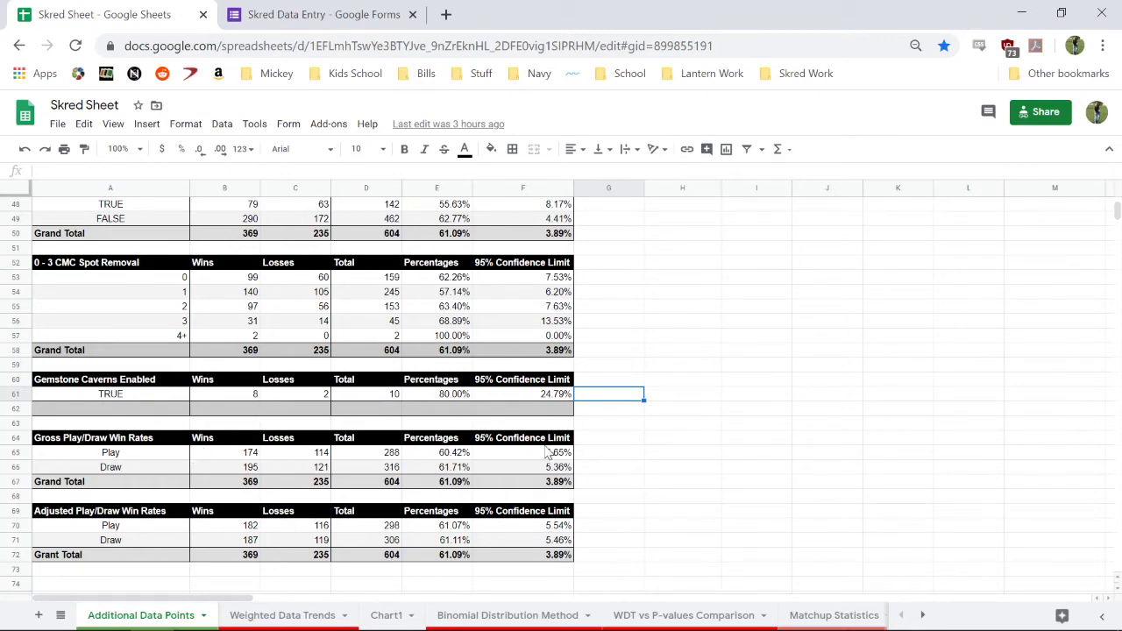
# - Compare the play and draw win percentages in the Gross and Adjusted Play/Draw Win Rates tables
pyautogui.click(455, 469)
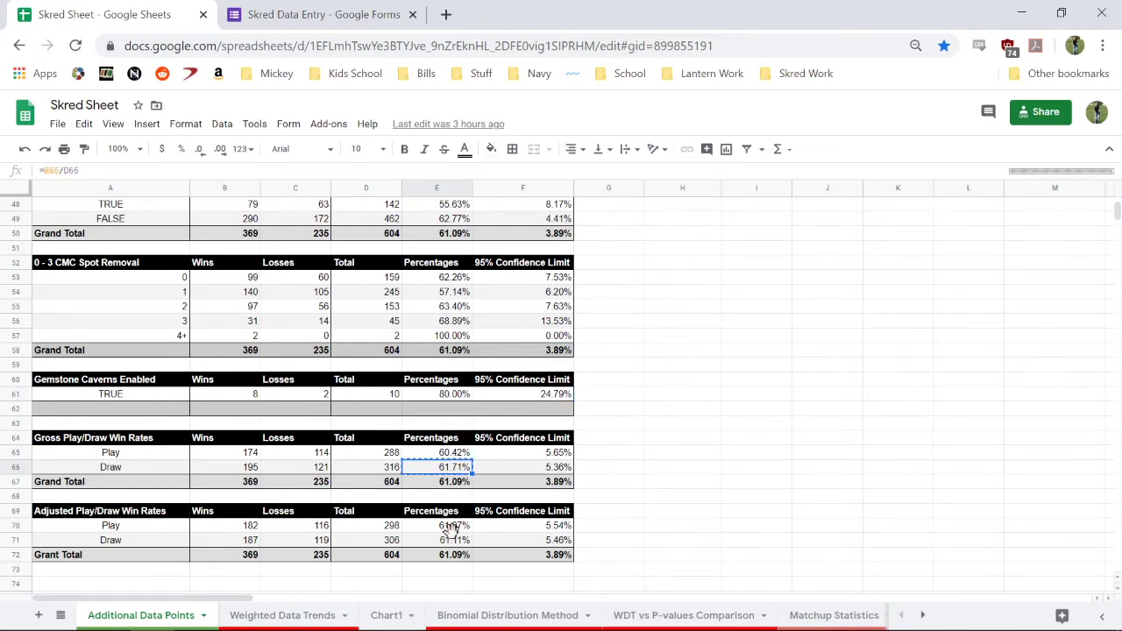
pyautogui.click(454, 529)
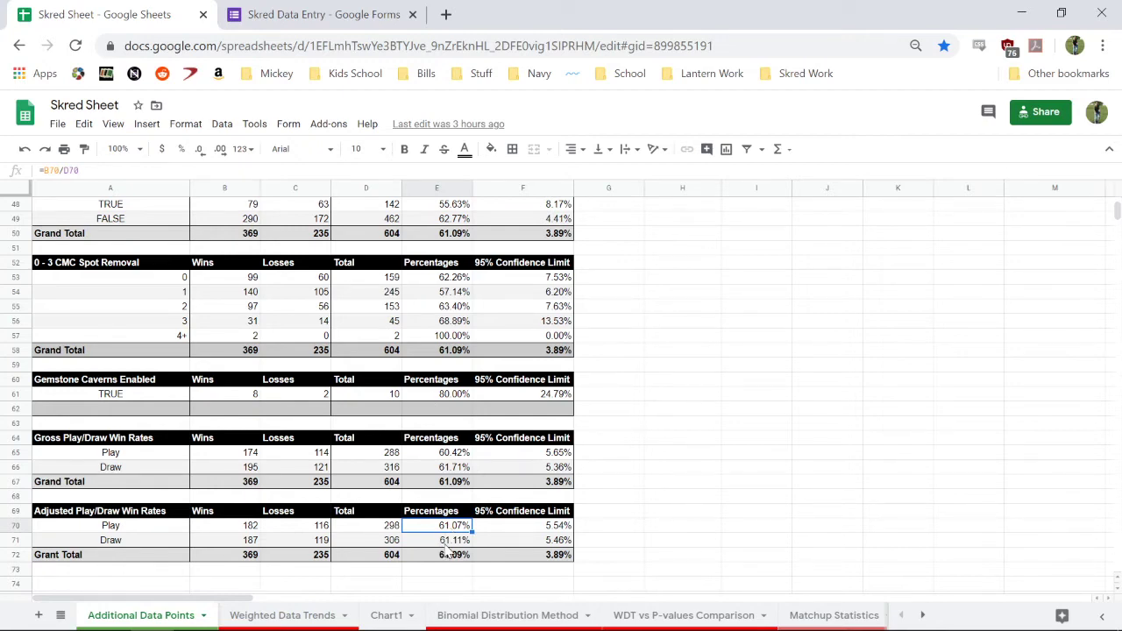
pyautogui.click(448, 541)
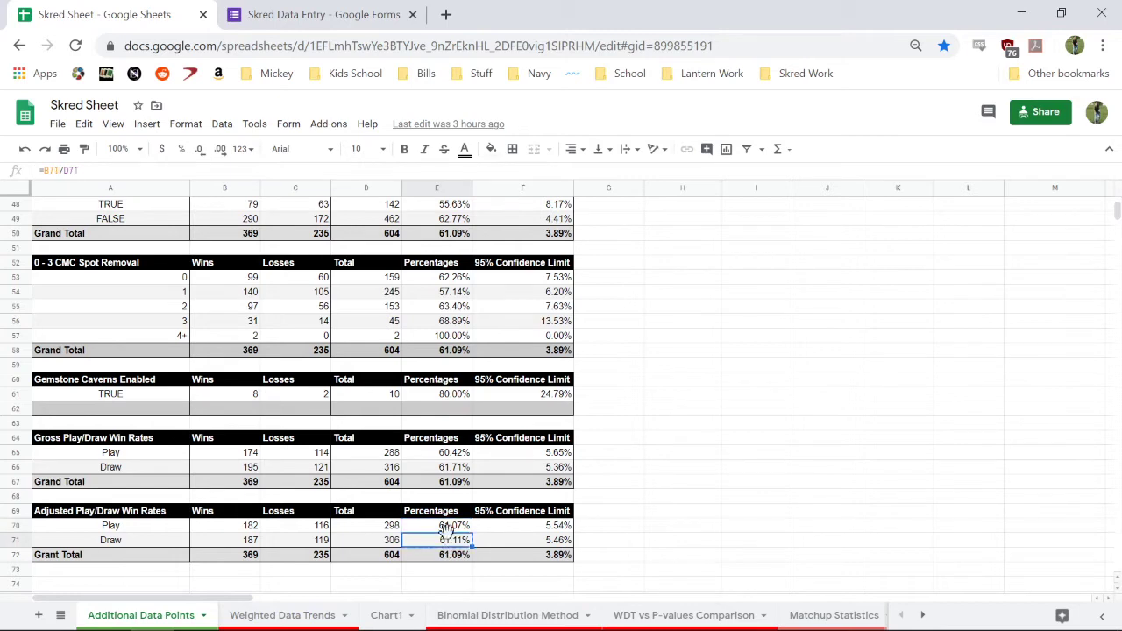
pyautogui.click(451, 530)
pyautogui.click(640, 519)
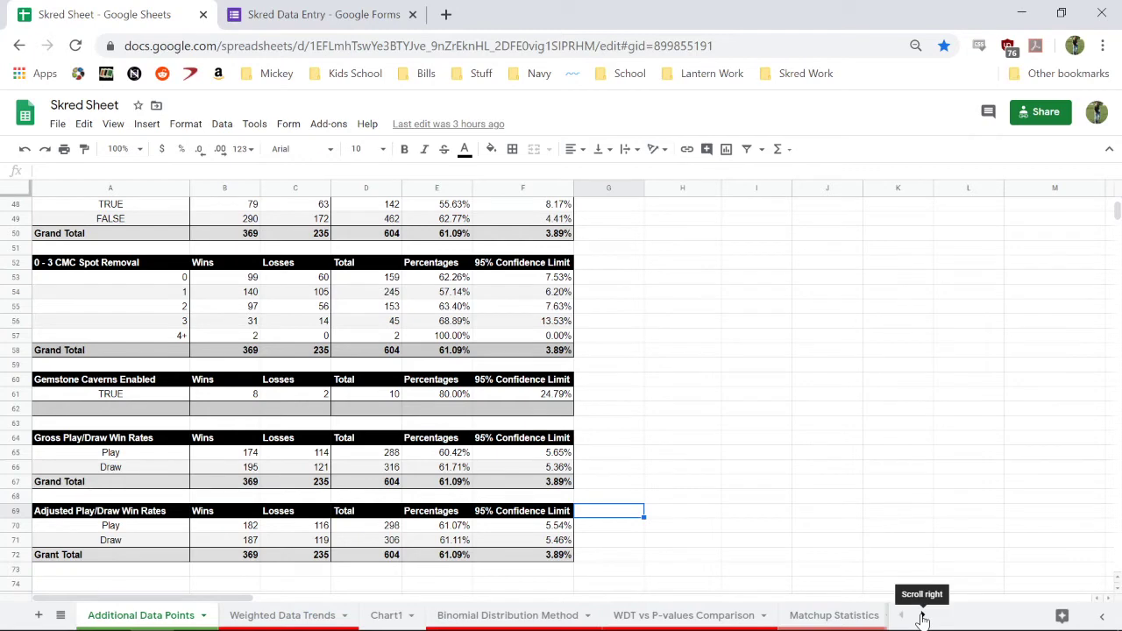
# - View the Matchup Statistics sheet and open the Pilot Statistics sheet
pyautogui.click(820, 621)
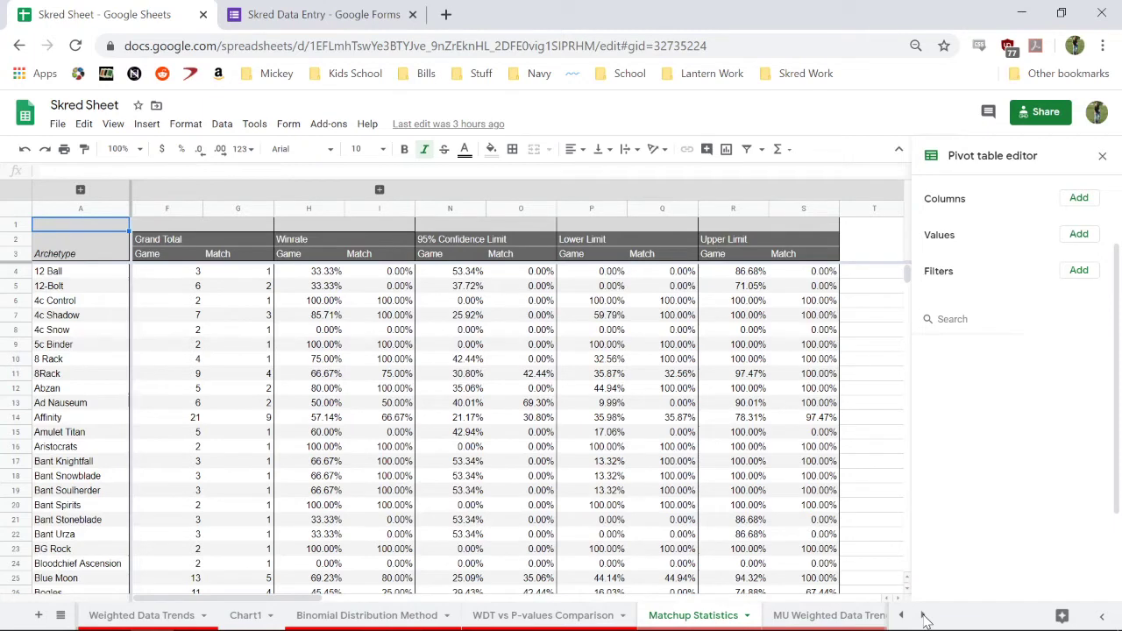
pyautogui.moveTo(949, 628)
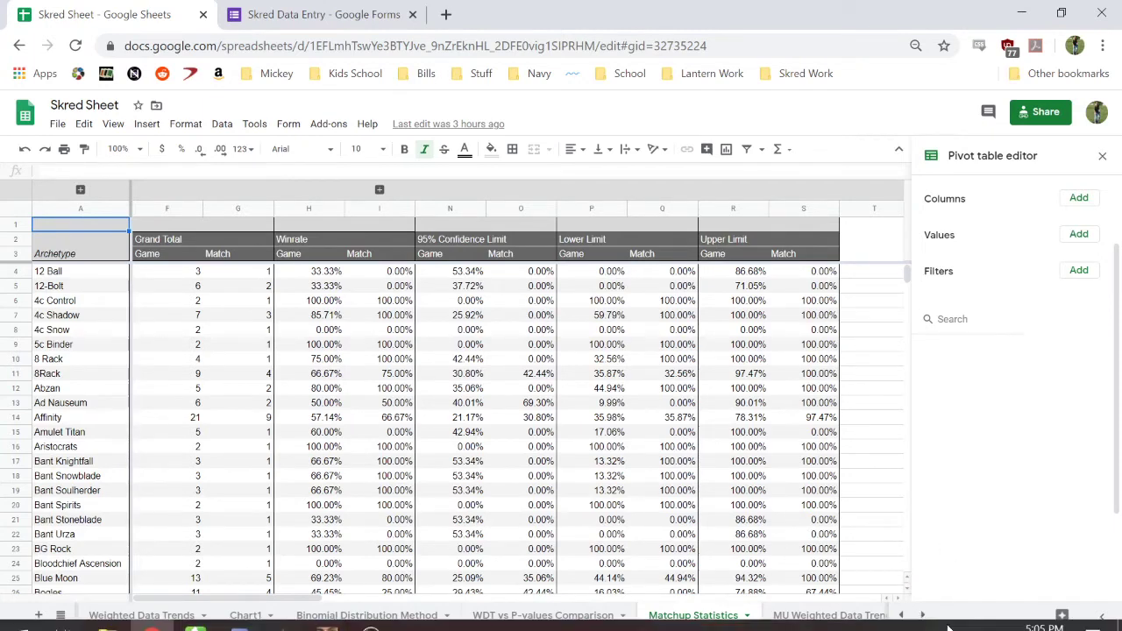
pyautogui.click(922, 614)
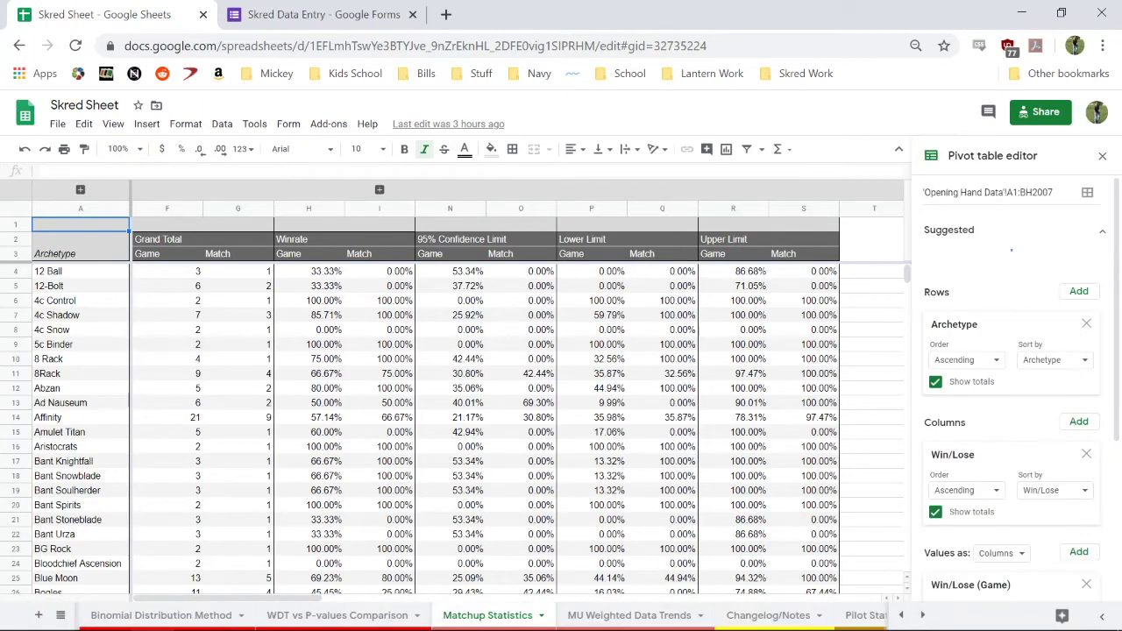
pyautogui.click(922, 615)
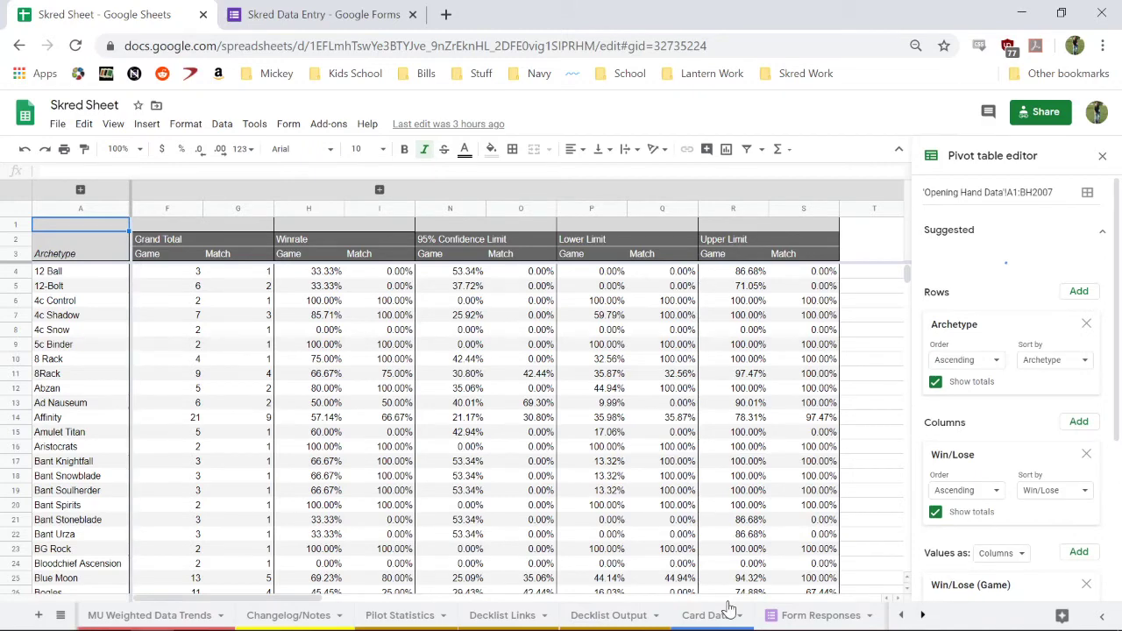
pyautogui.click(392, 617)
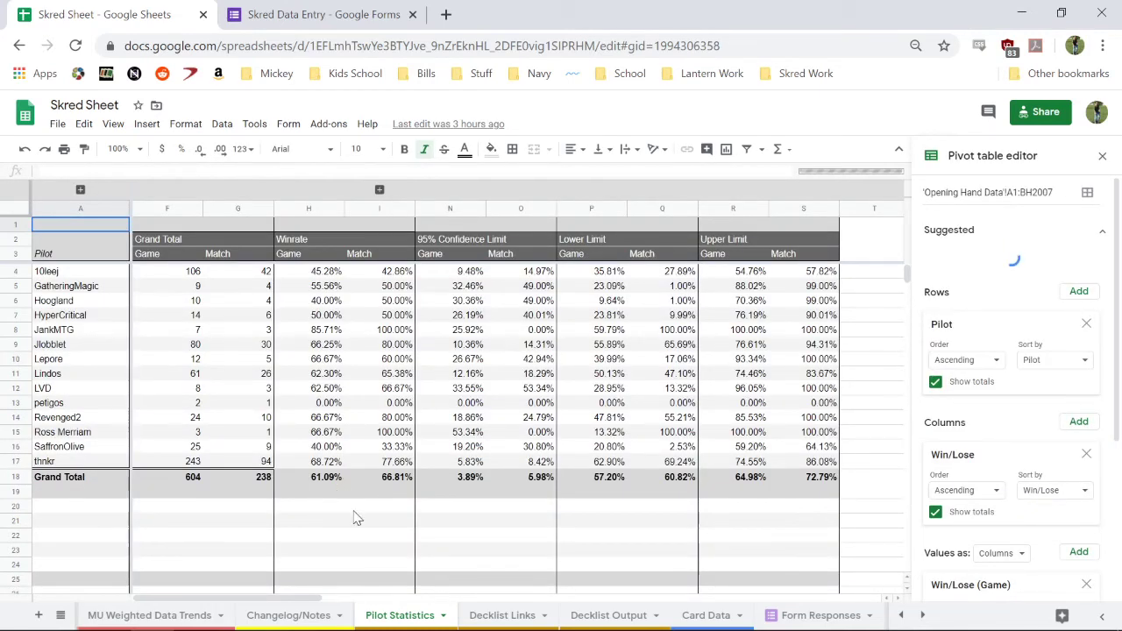
# - Check the match winrate and 95% match confidence limit of the last pilot listed above the grand total
pyautogui.click(394, 467)
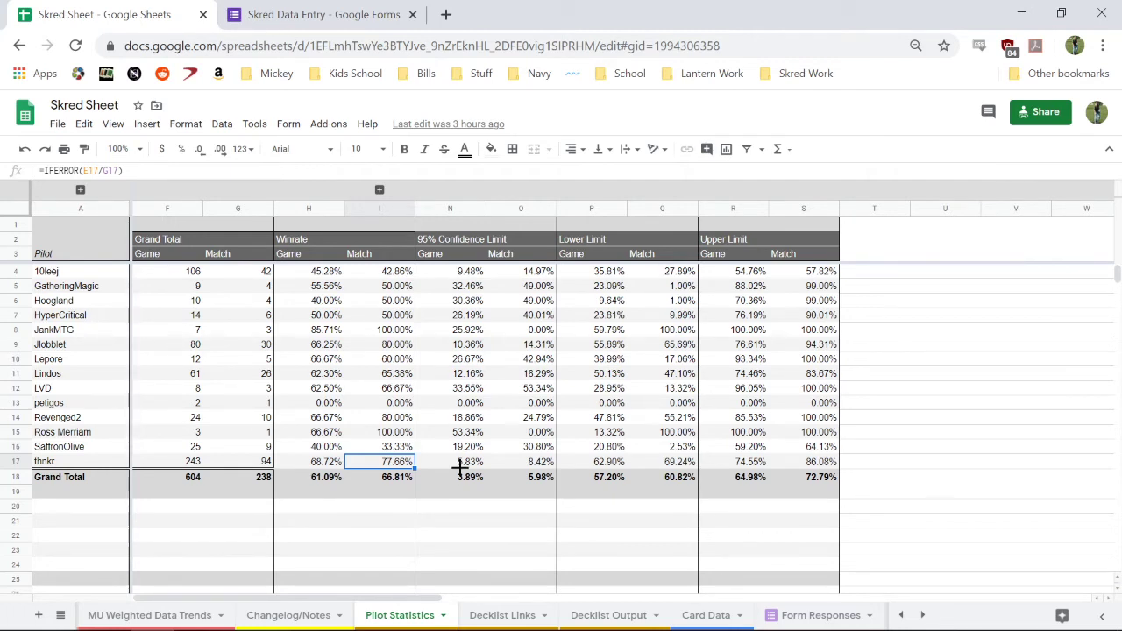
pyautogui.click(511, 465)
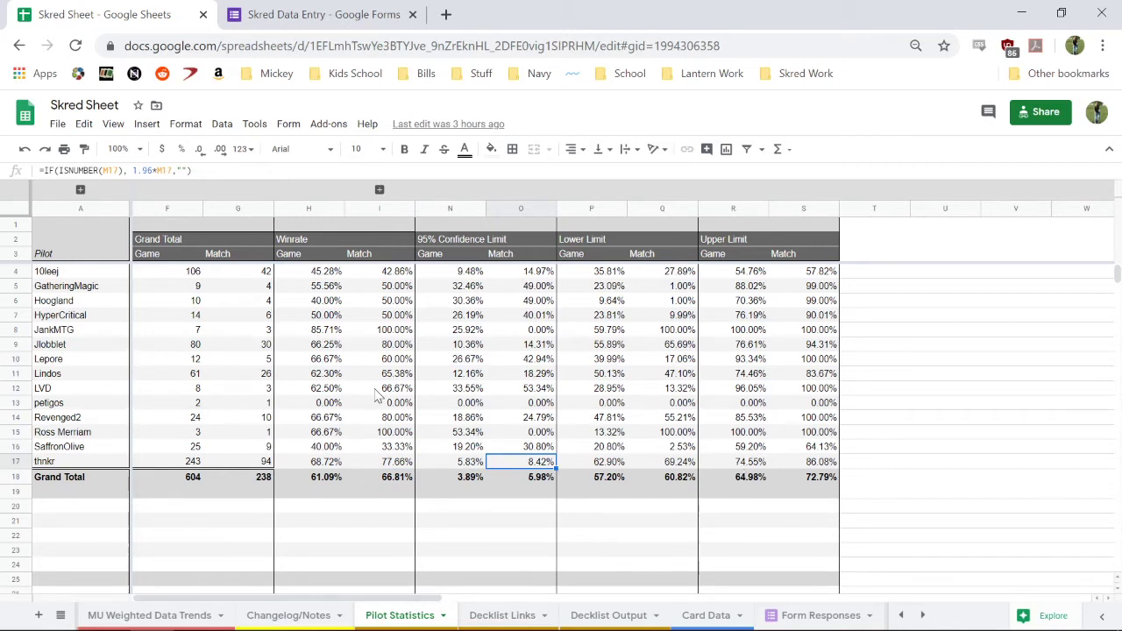
pyautogui.click(378, 464)
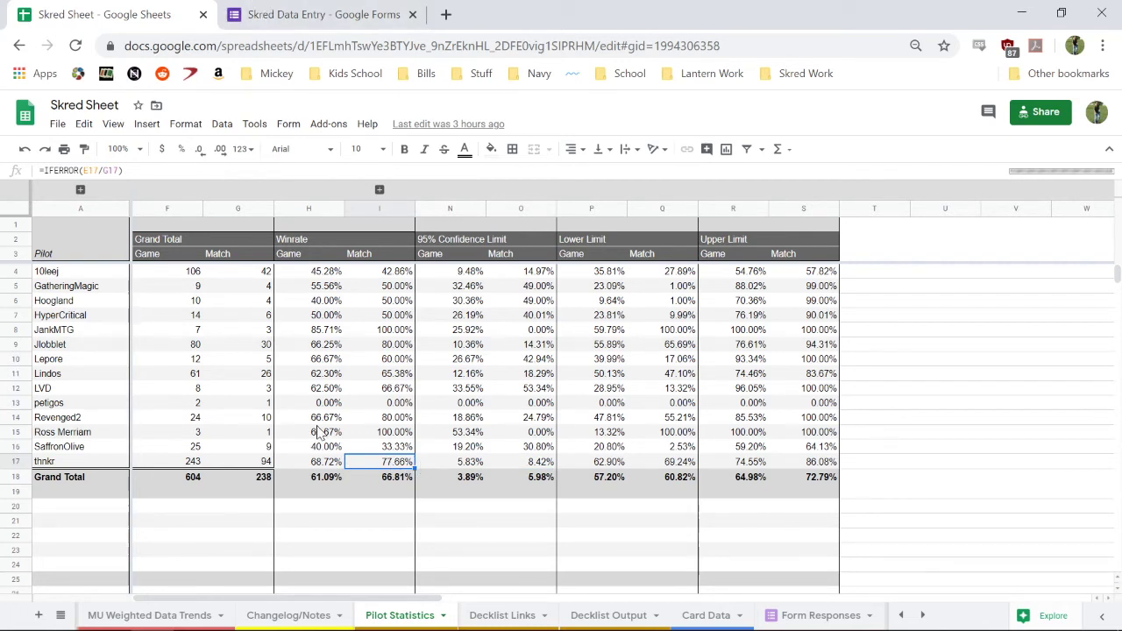
# - View the Form Responses sheet, and switch to the Skred Data Entry form in Google Forms to look at its responses and questions
pyautogui.click(808, 616)
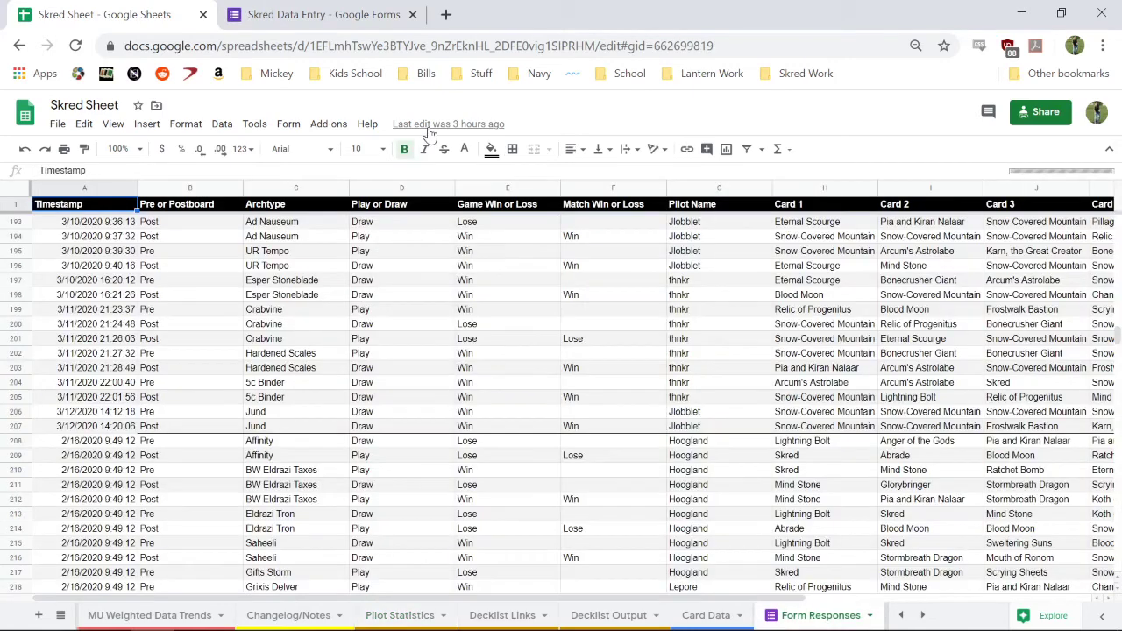
pyautogui.click(283, 7)
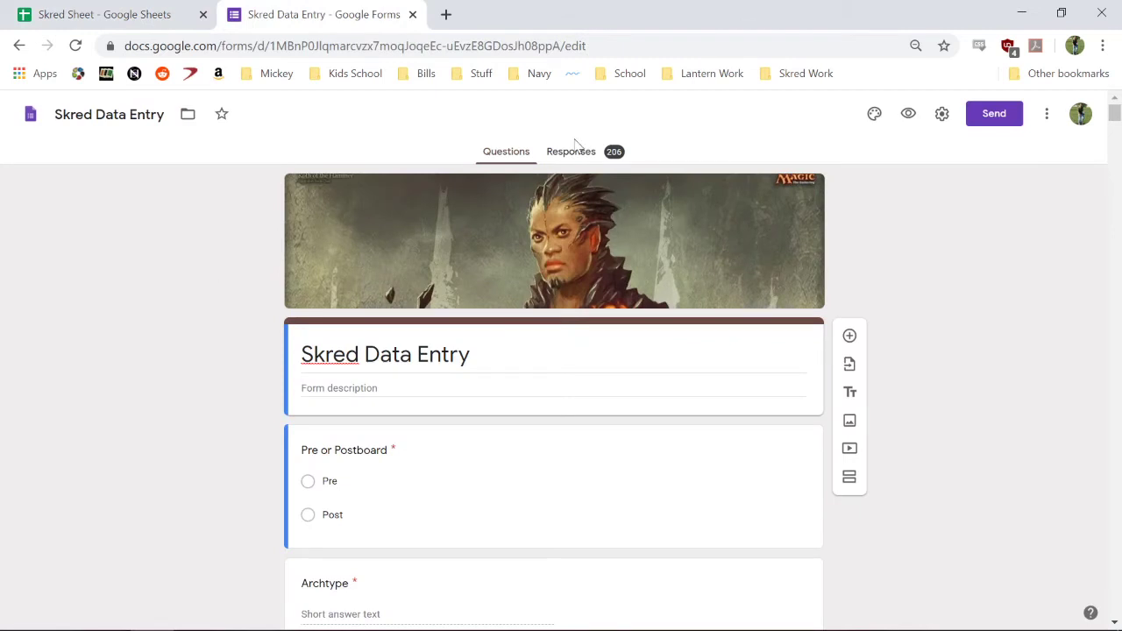
pyautogui.click(576, 147)
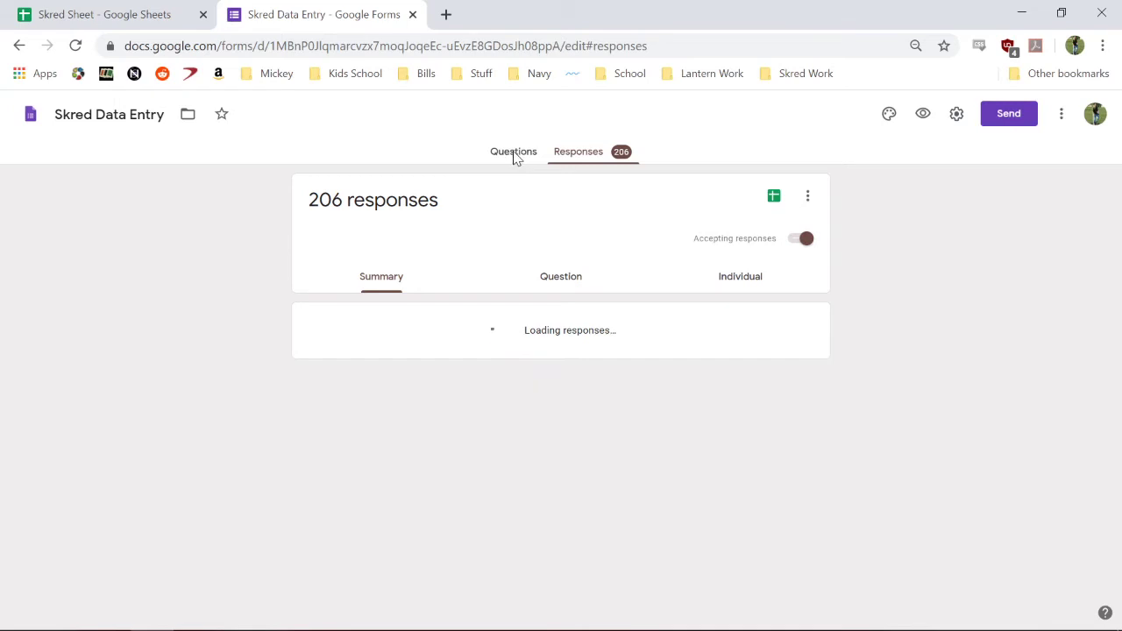
pyautogui.click(516, 156)
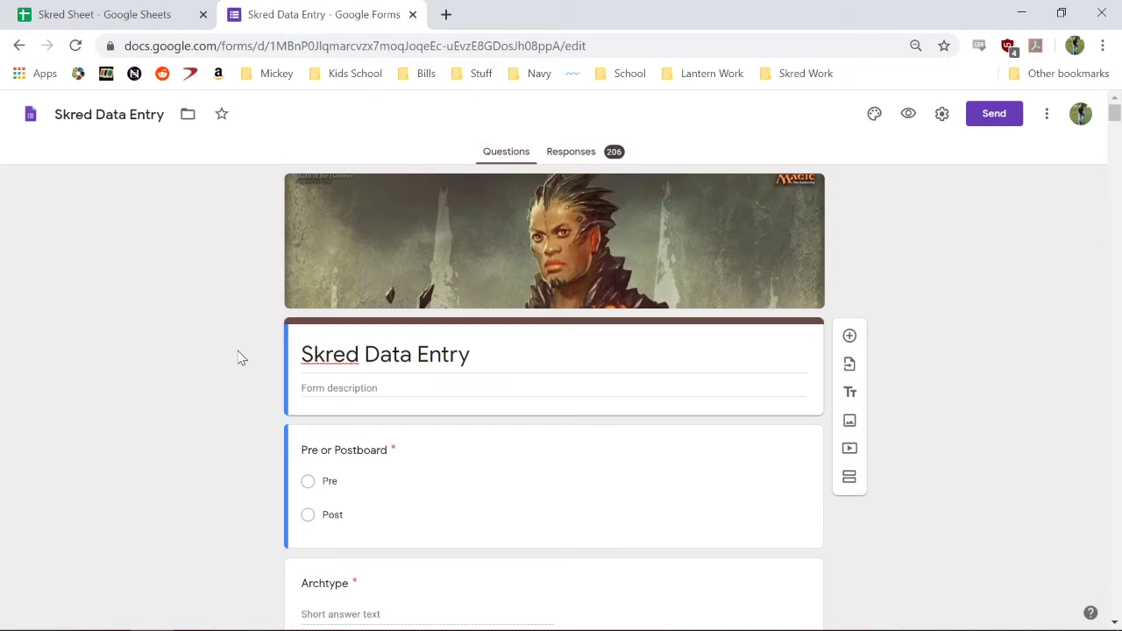
# - Review the Skred Data Entry form's questions, from Pre or Postboard through Pilot Name to the Card 1 and Card 2 option lists
pyautogui.scroll(-4, 242, 358)
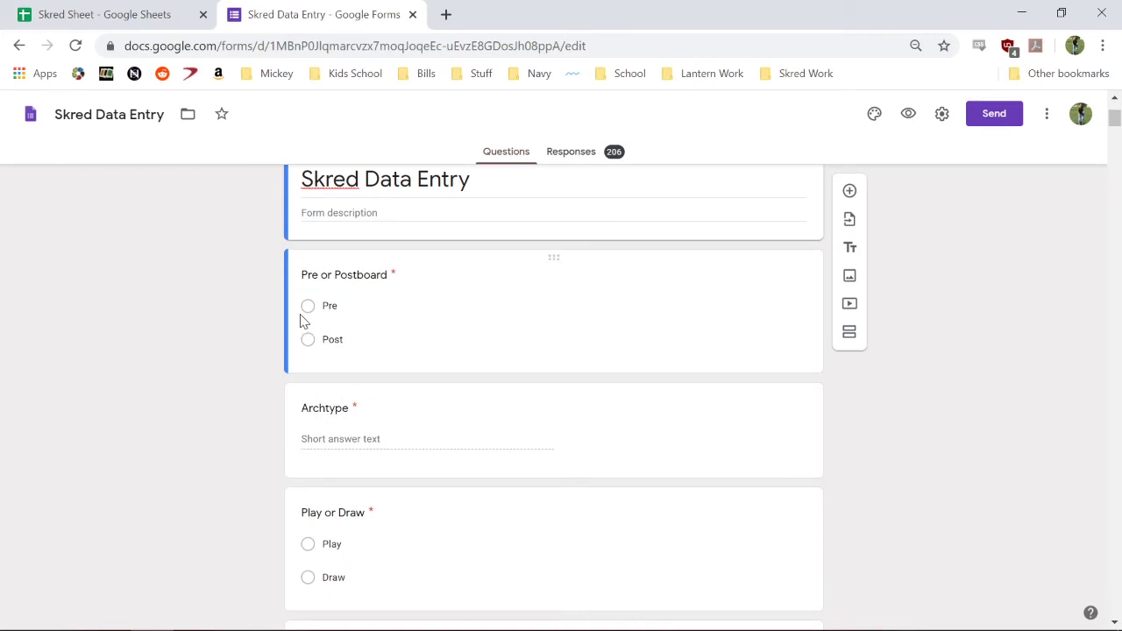
pyautogui.scroll(-1, 276, 395)
pyautogui.scroll(-3, 282, 396)
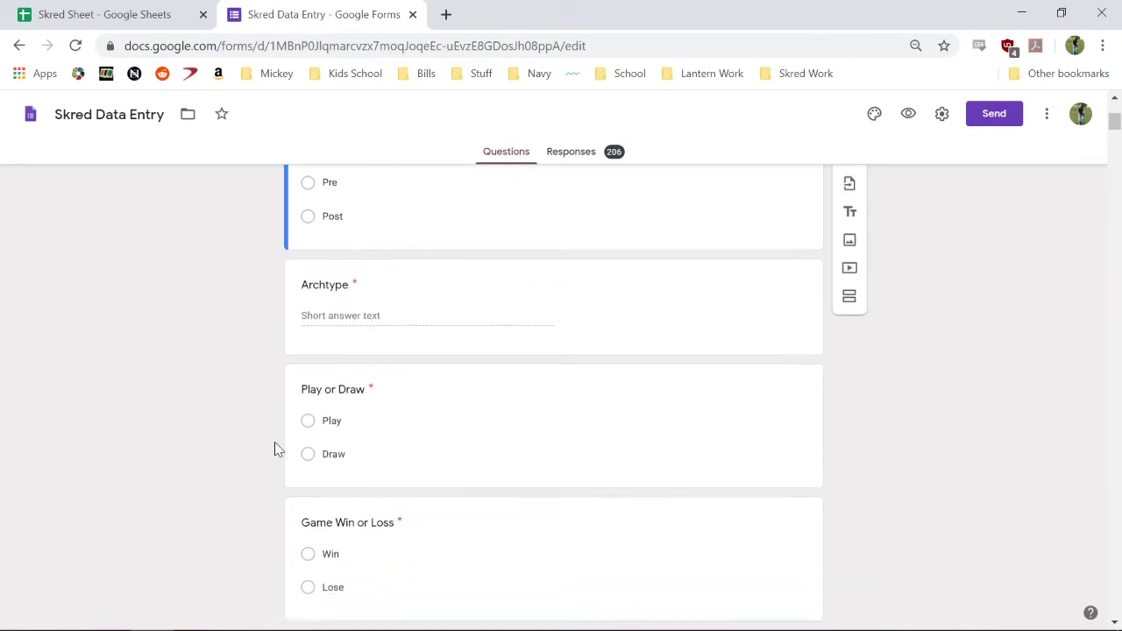
pyautogui.scroll(-3, 275, 486)
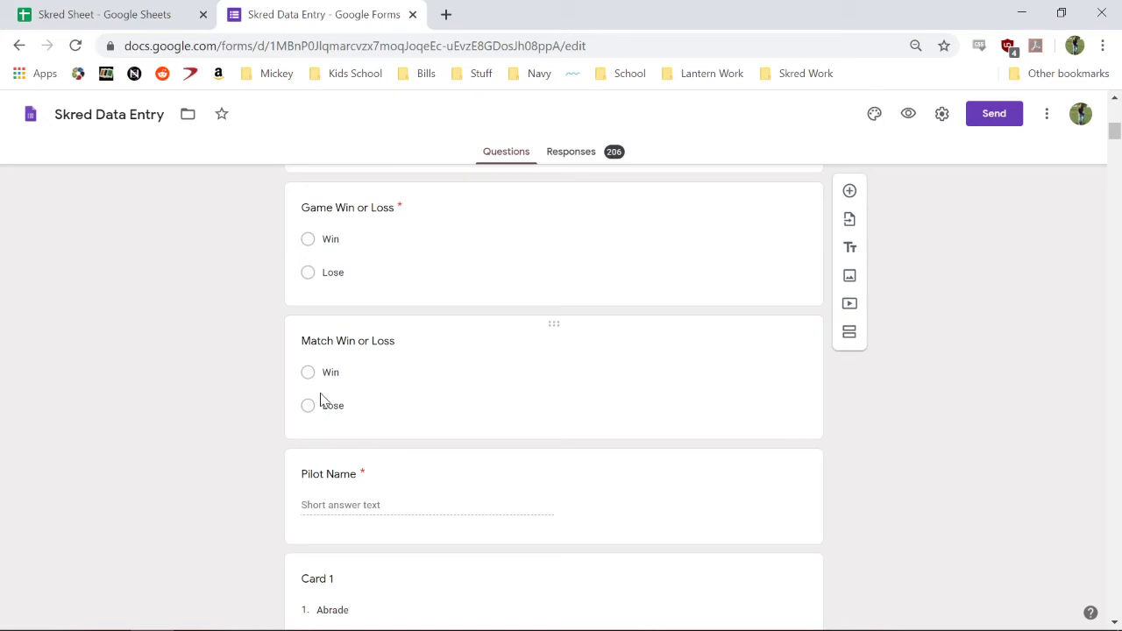
pyautogui.scroll(-1, 263, 430)
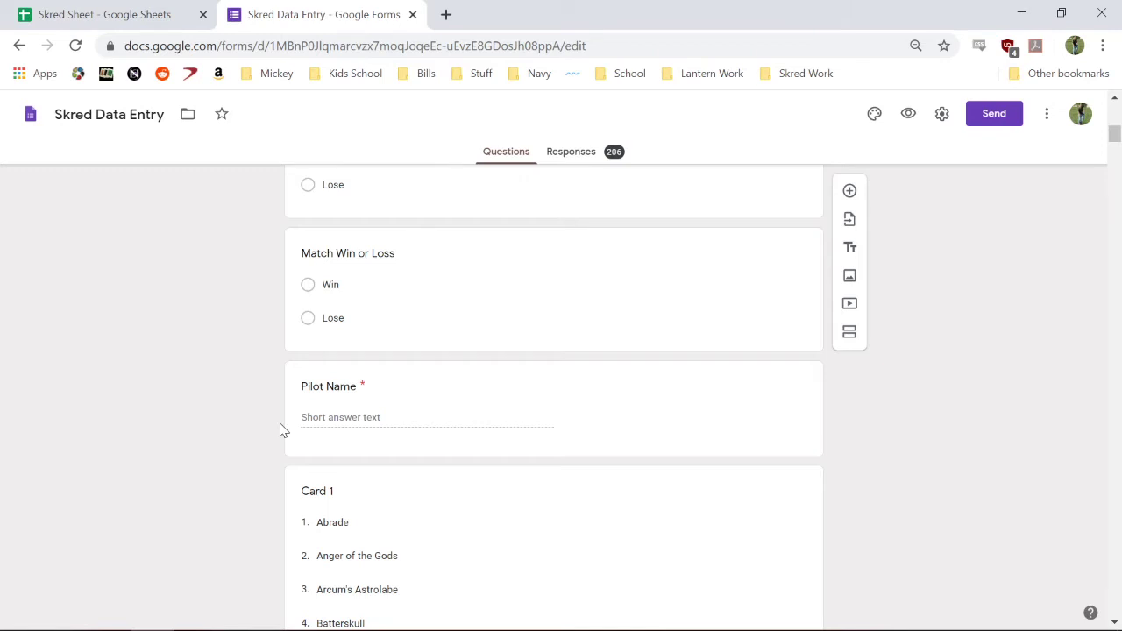
pyautogui.scroll(-3, 283, 429)
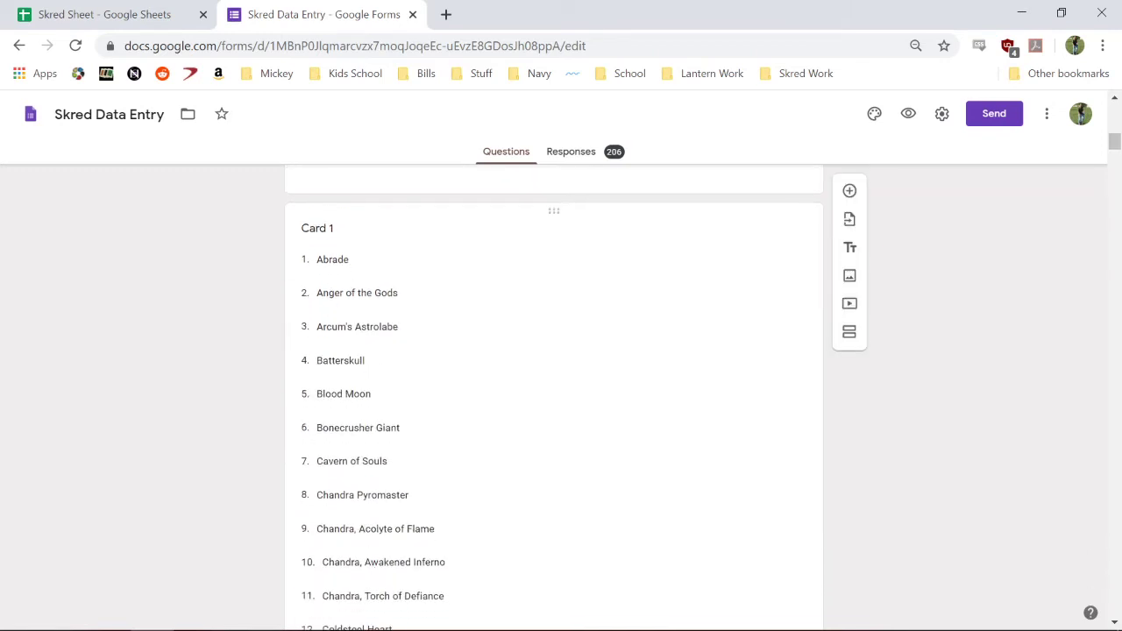
pyautogui.scroll(-1, 296, 438)
pyautogui.scroll(-20, 302, 438)
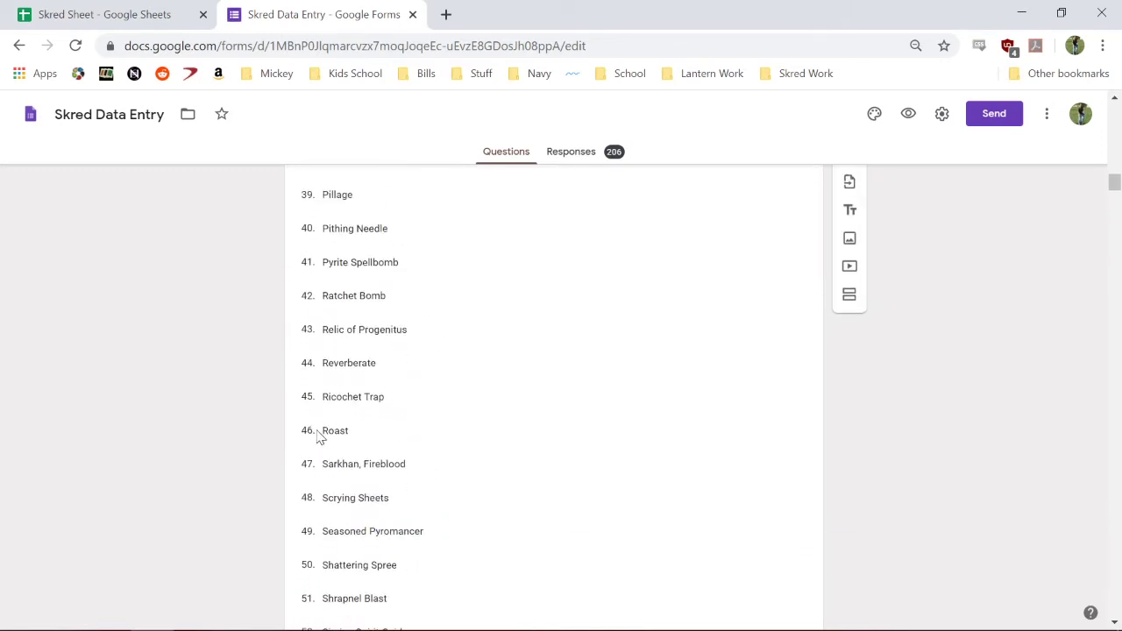
pyautogui.scroll(-10, 318, 438)
pyautogui.scroll(11, 421, 325)
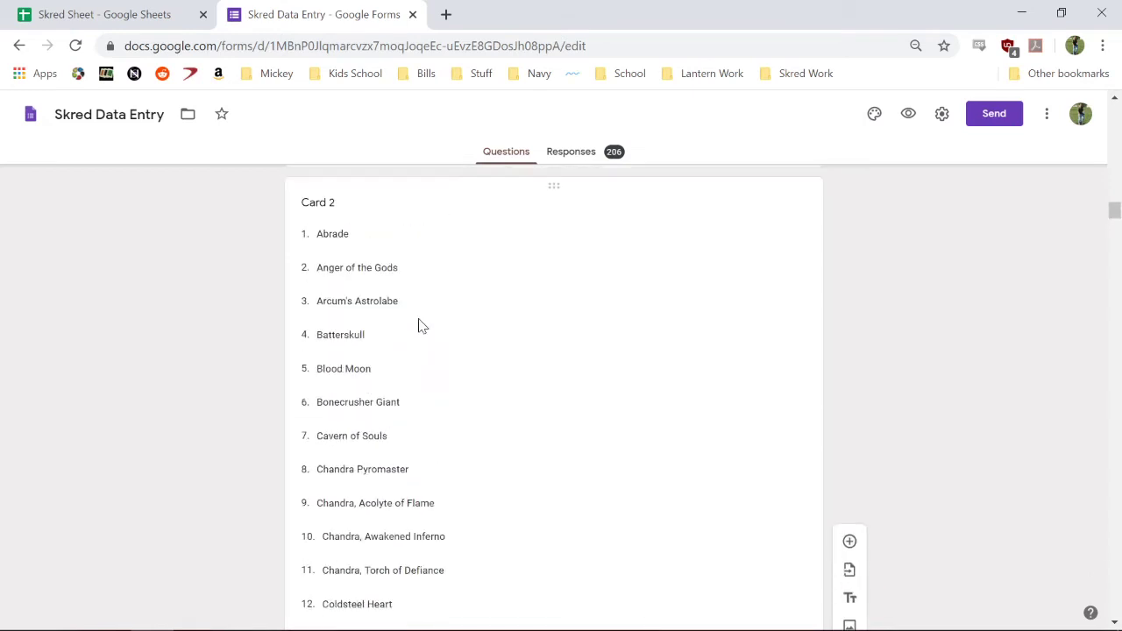
pyautogui.scroll(5, 819, 152)
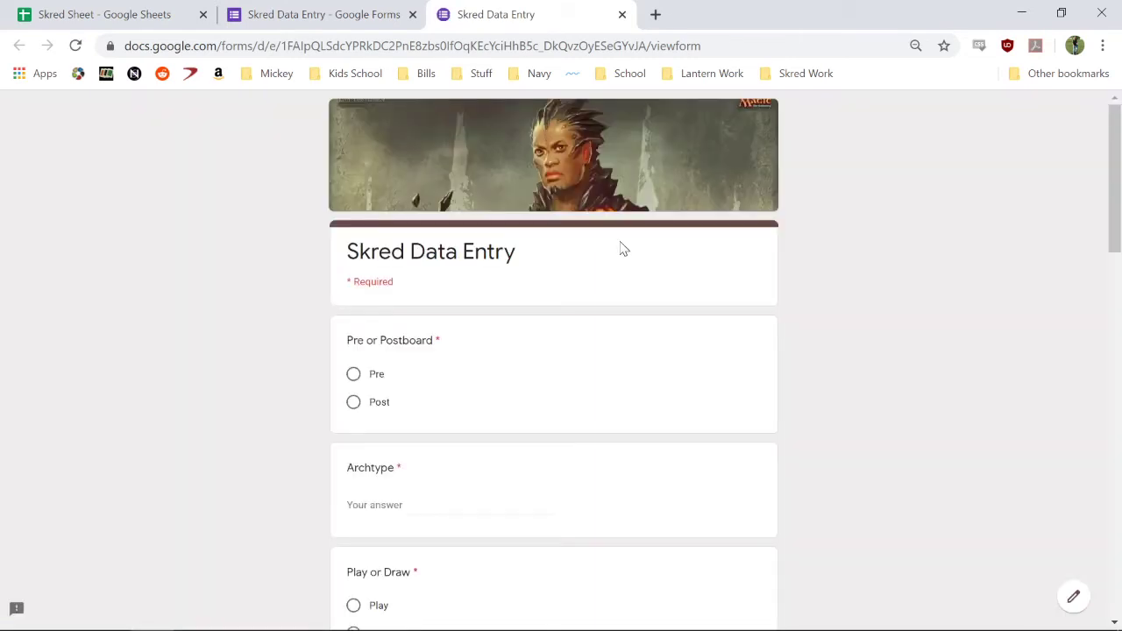
# - Look through the respondent view of the form, including the card choices offered for Card 1 and the fields down to Card 7
pyautogui.scroll(-4, 353, 376)
pyautogui.scroll(-5, 355, 374)
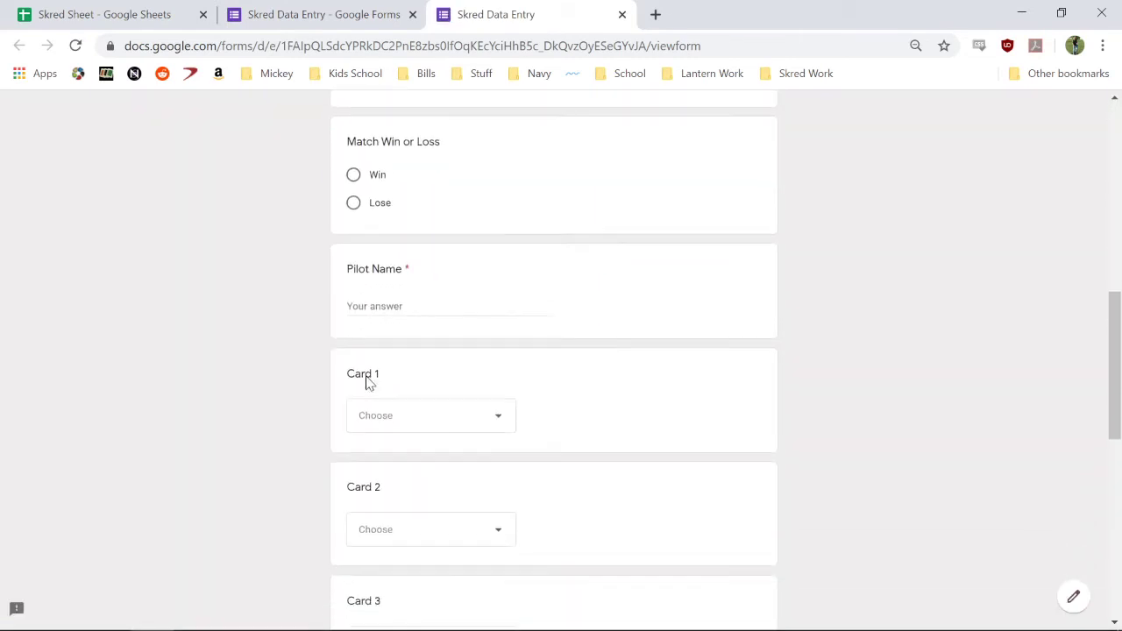
pyautogui.click(504, 316)
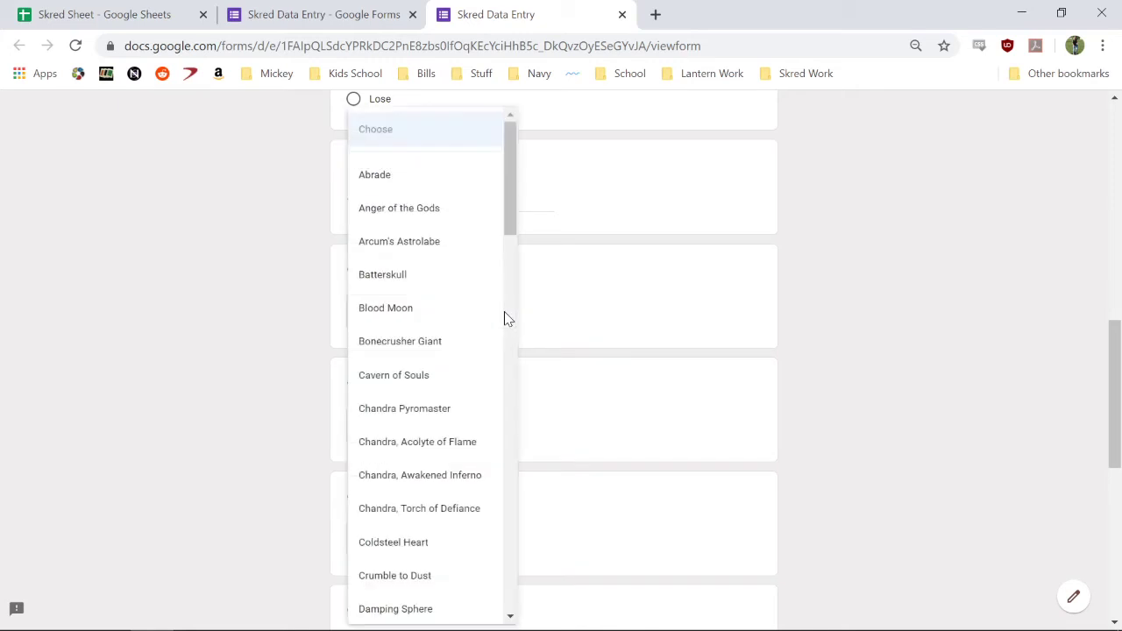
pyautogui.scroll(-5, 455, 399)
pyautogui.scroll(-5, 454, 397)
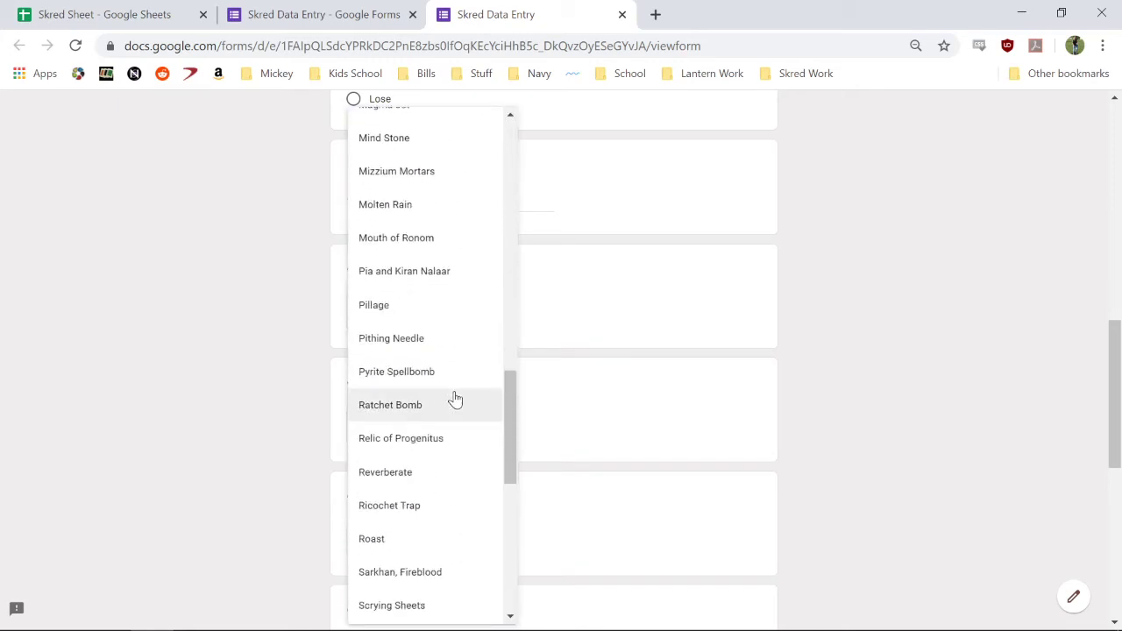
pyautogui.click(170, 367)
pyautogui.scroll(-6, 308, 373)
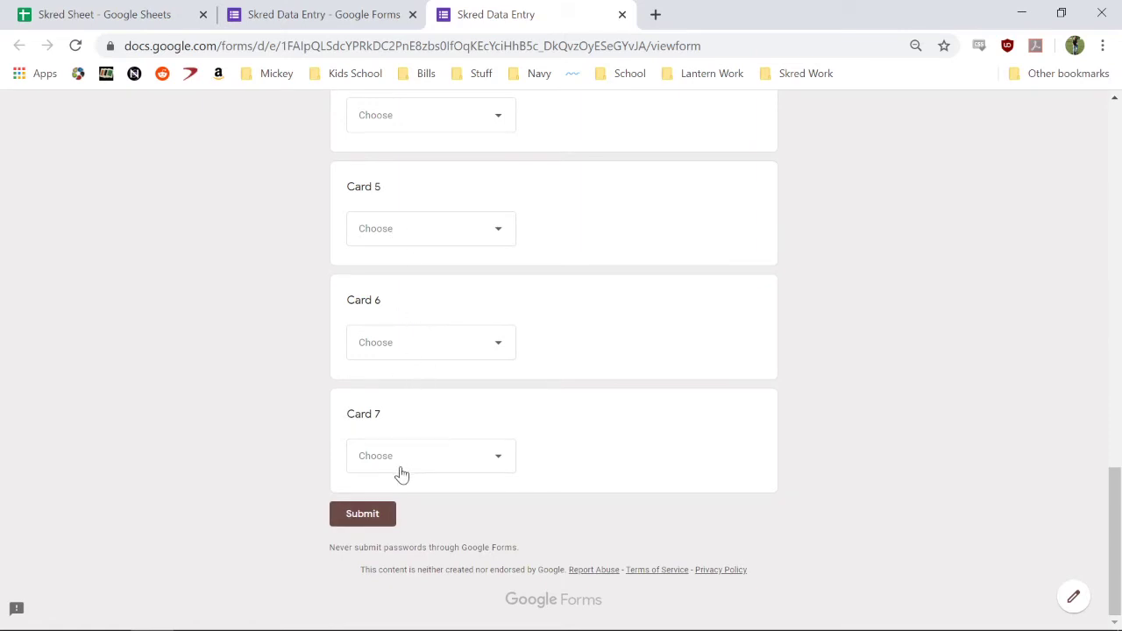
pyautogui.scroll(4, 826, 412)
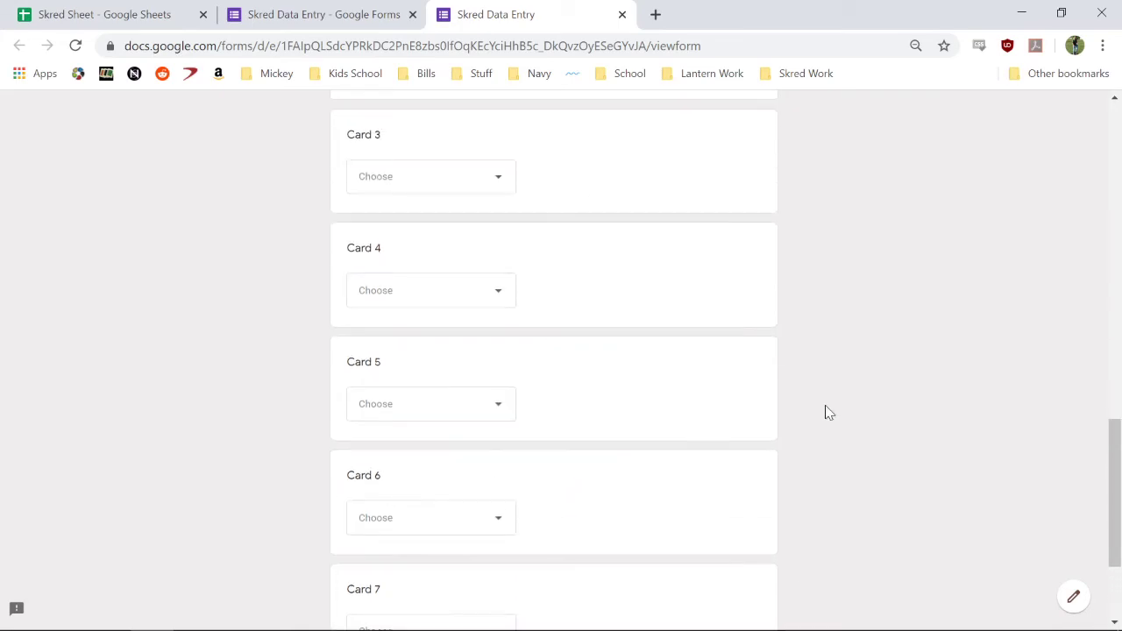
# - Return to the Skred Sheet, open the Weighted Data Trends sheet, and examine the opening-hand card correlations in Chart1
pyautogui.click(110, 12)
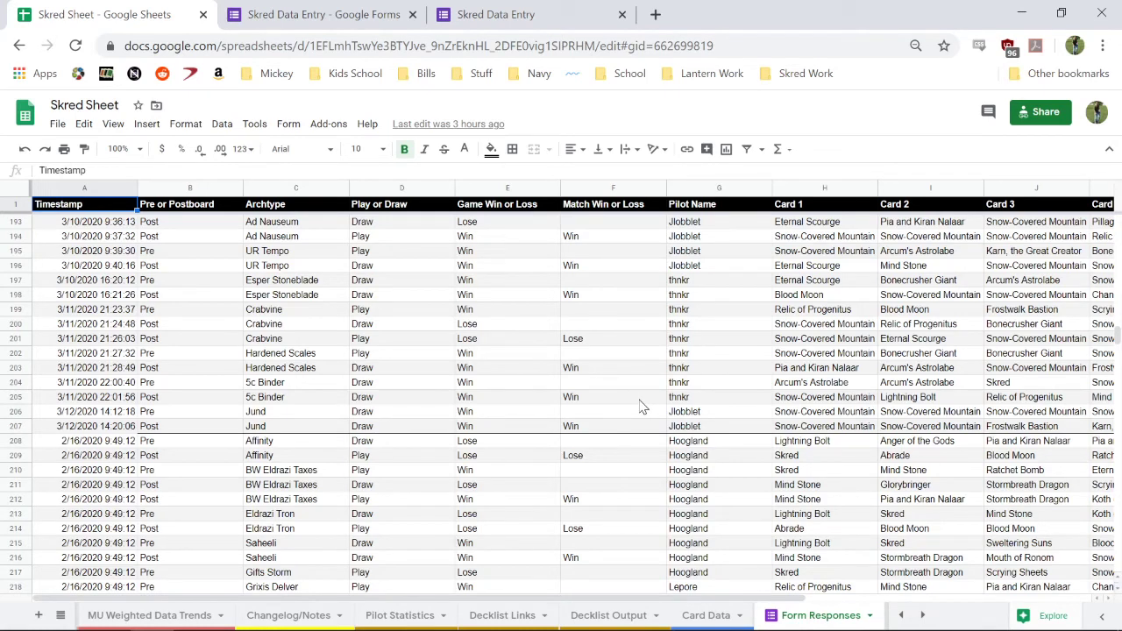
pyautogui.click(901, 615)
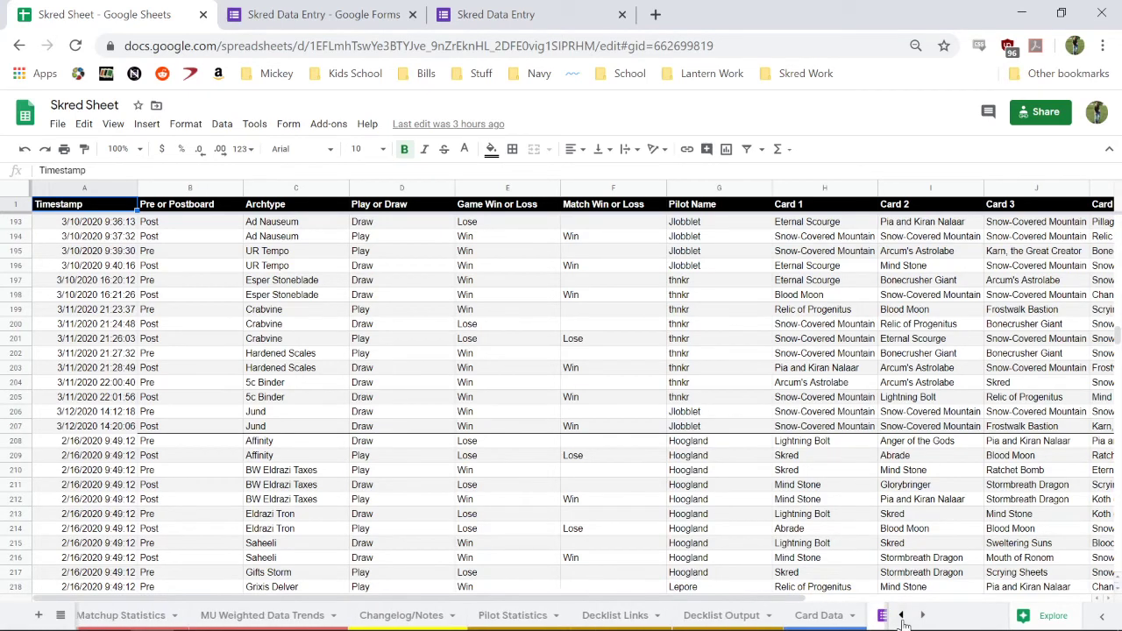
pyautogui.click(901, 615)
pyautogui.click(902, 615)
pyautogui.click(312, 618)
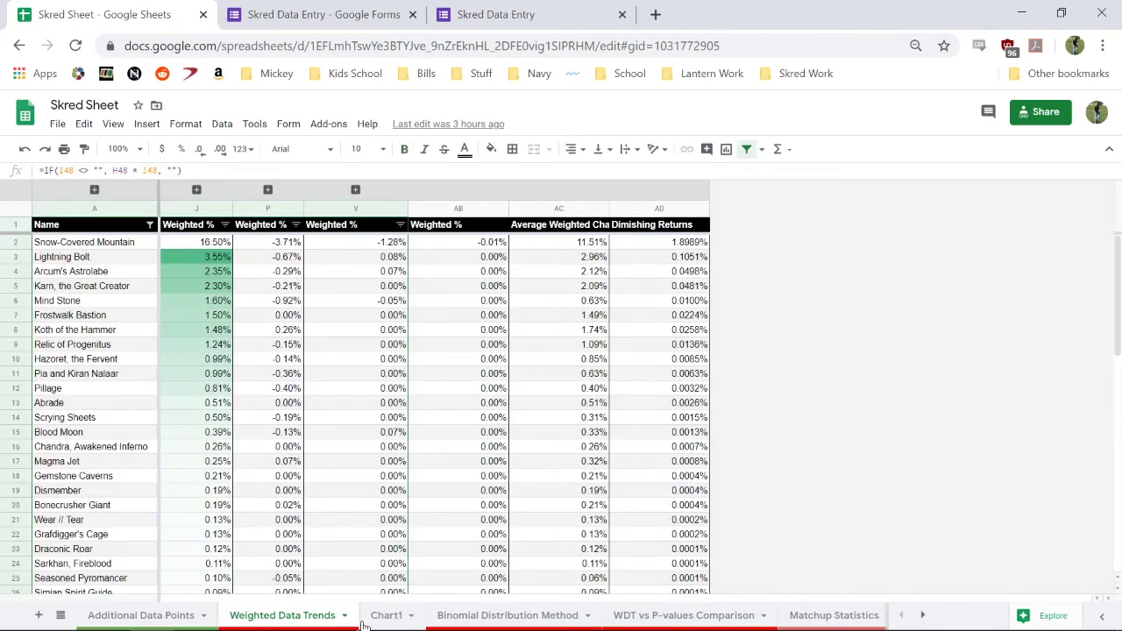
pyautogui.click(390, 617)
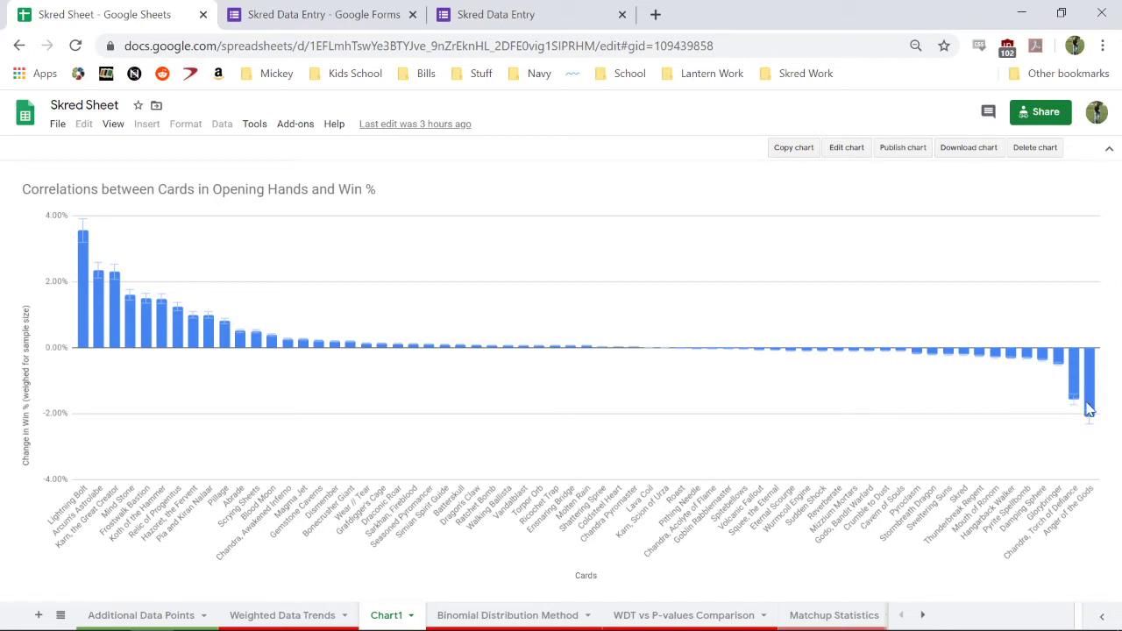
pyautogui.moveTo(1076, 383)
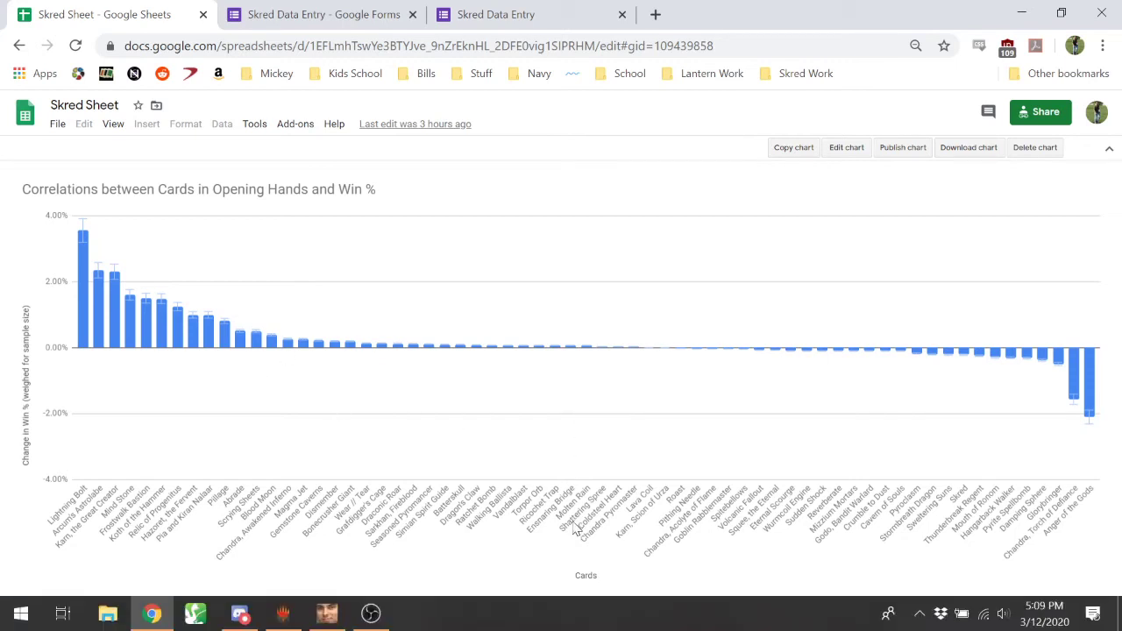
# - Switch to Magic Online Replay Tool, maximize it, and filter its card statistics to the Modern - Skred_Red deck
pyautogui.click(335, 615)
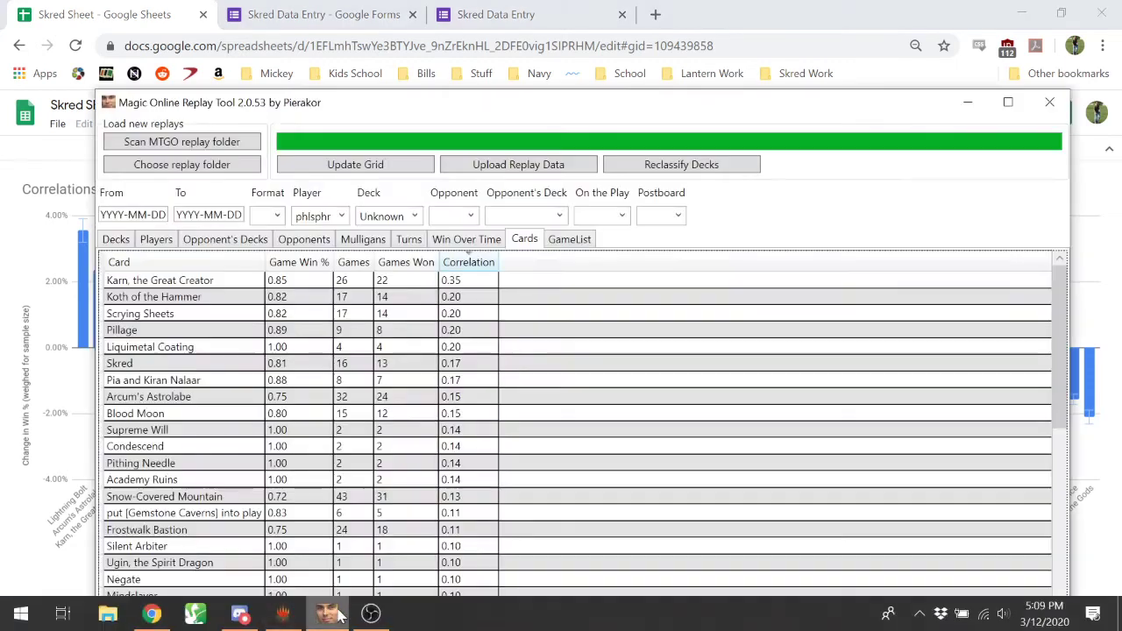
pyautogui.doubleClick(438, 107)
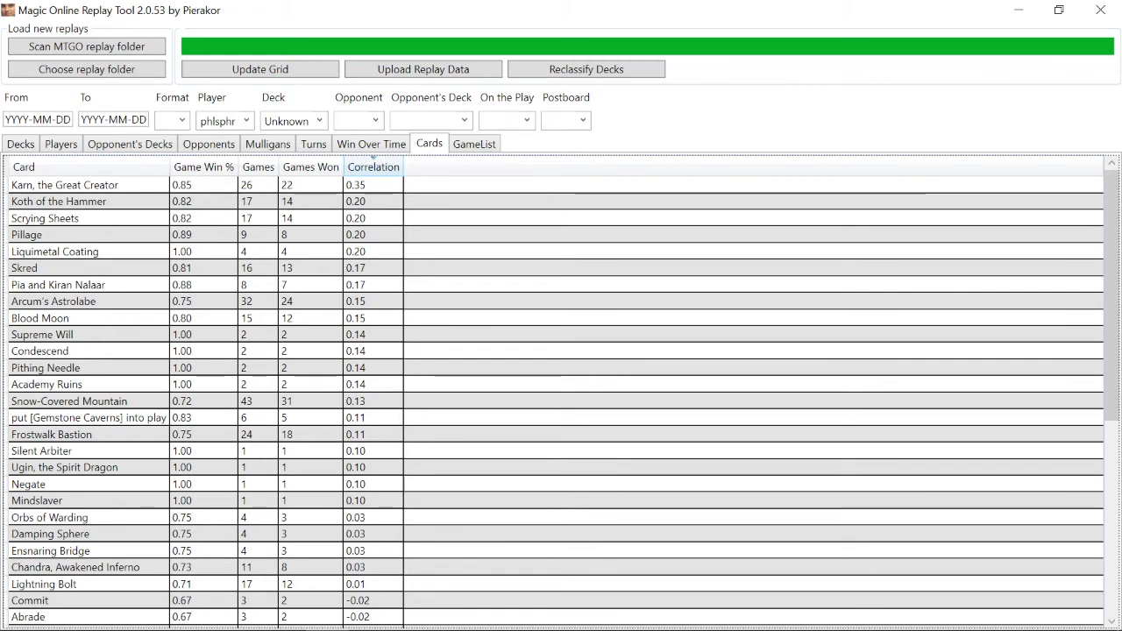
pyautogui.click(319, 120)
pyautogui.click(330, 160)
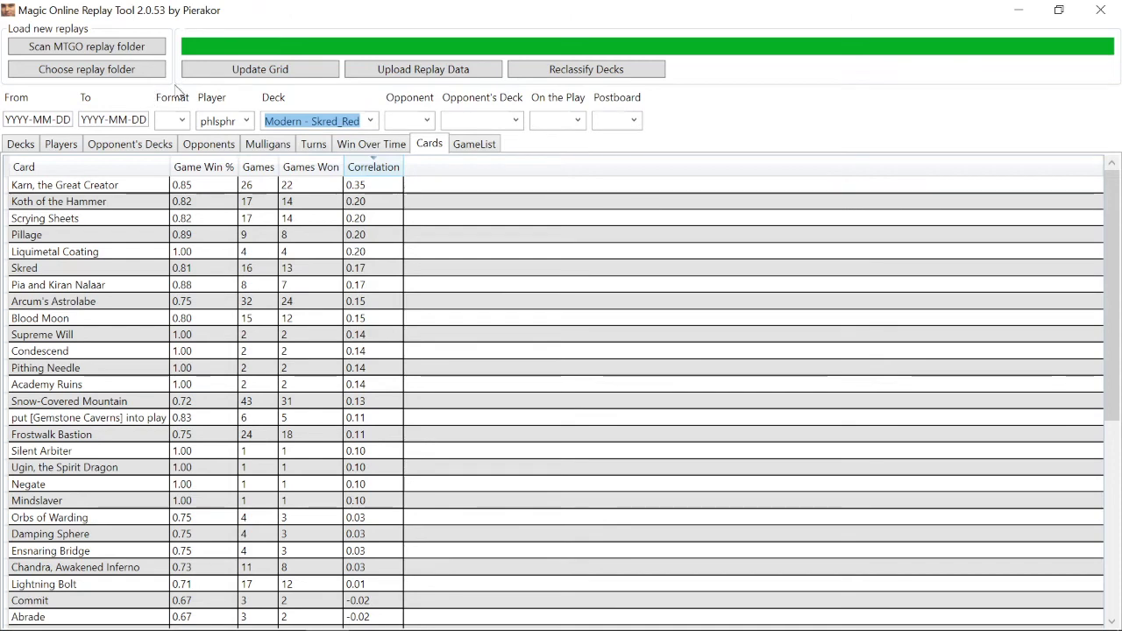
pyautogui.click(238, 72)
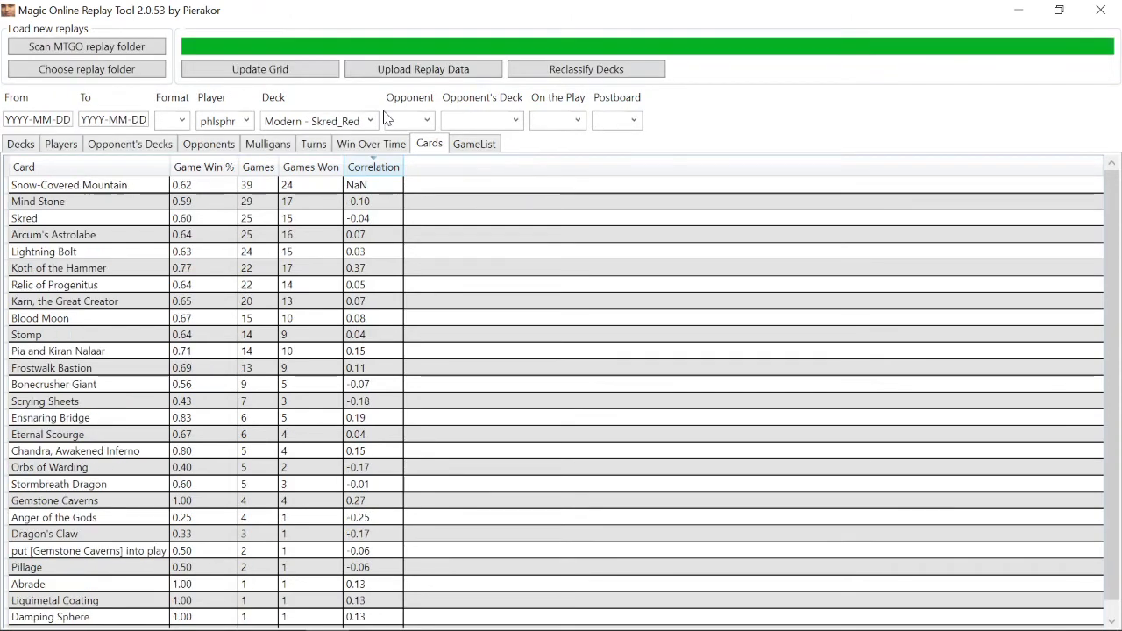
# - Sort the card statistics by correlation in descending order, and view the deck's Turns and Players statistics
pyautogui.click(376, 169)
pyautogui.click(375, 168)
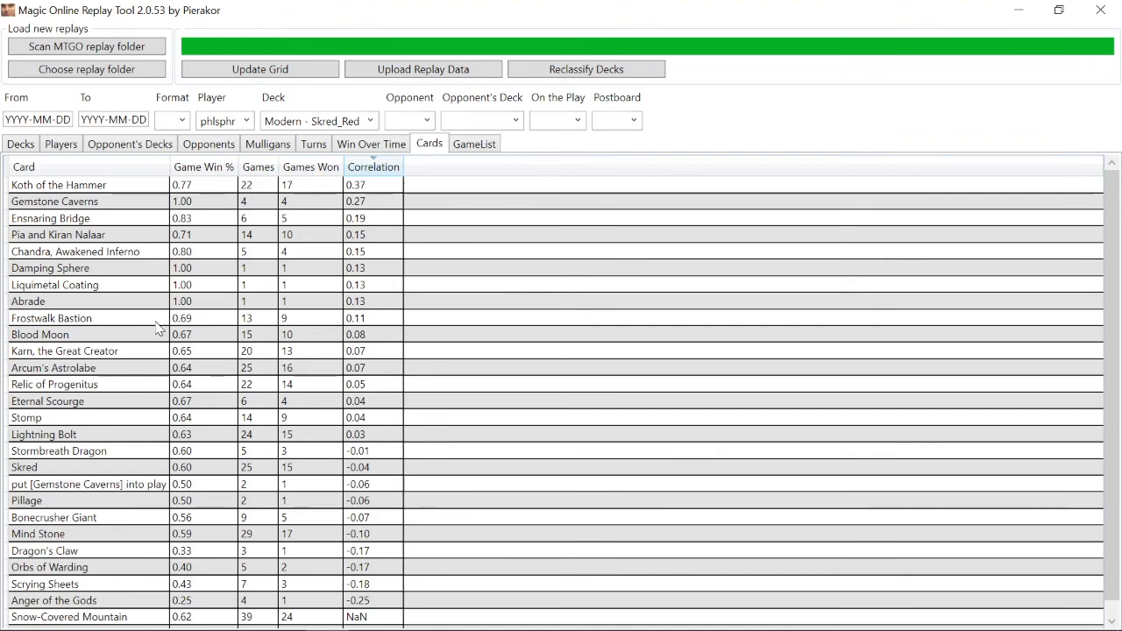
pyautogui.moveTo(1114, 384)
pyautogui.mouseDown()
pyautogui.moveTo(1117, 429)
pyautogui.moveTo(1117, 399)
pyautogui.mouseUp()
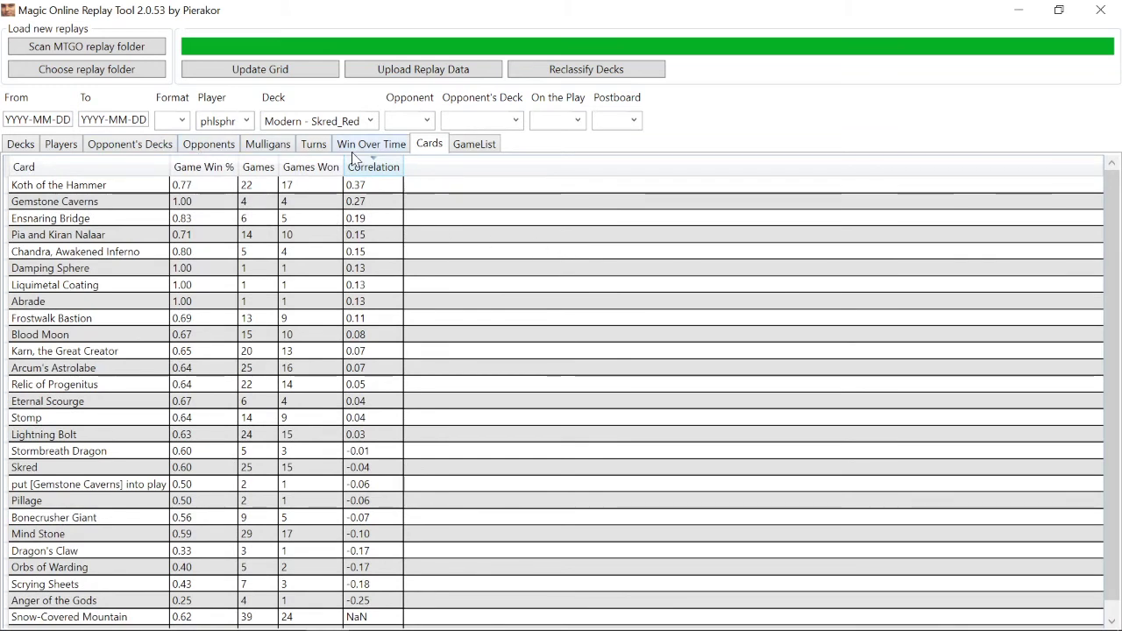
pyautogui.click(303, 147)
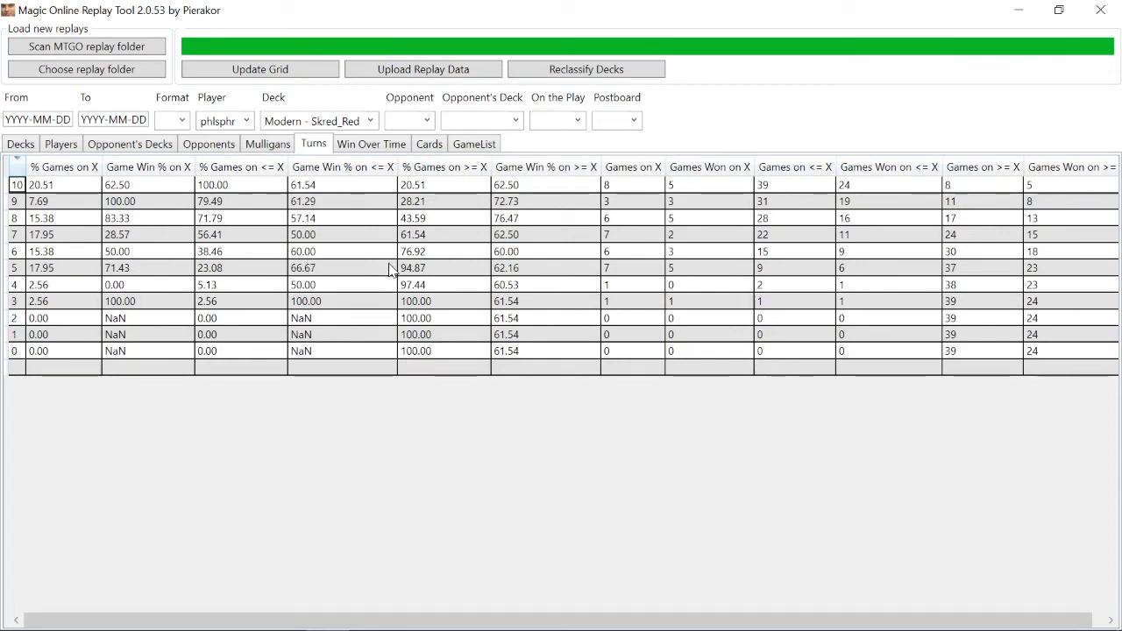
pyautogui.click(60, 147)
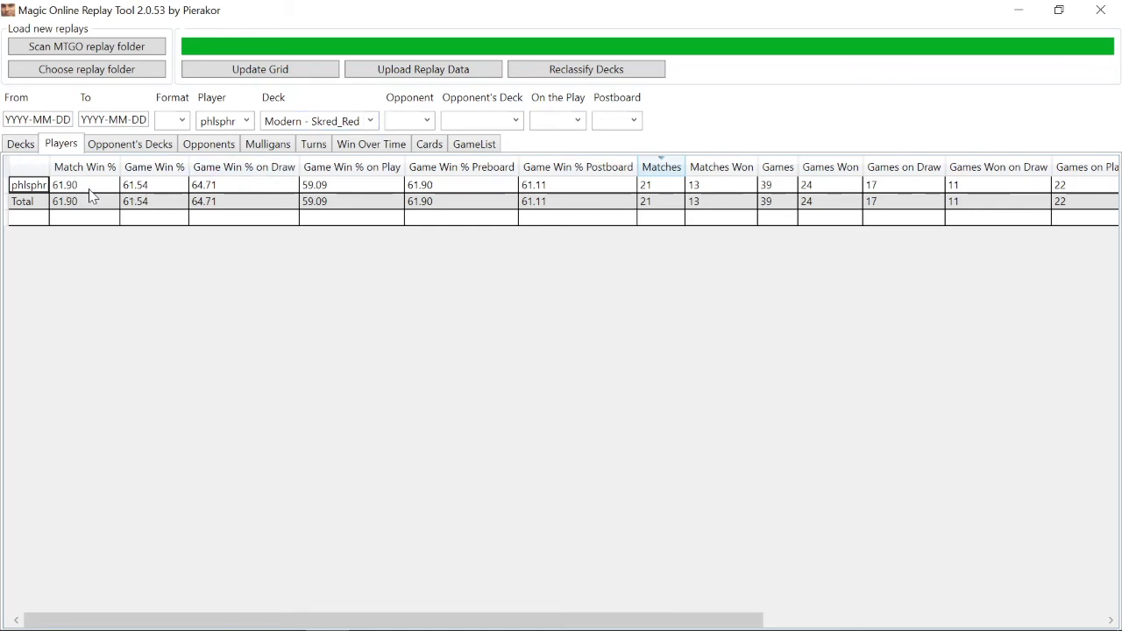
# - Change the deck filter to Unknown and update the grid to view its Players statistics
pyautogui.click(370, 121)
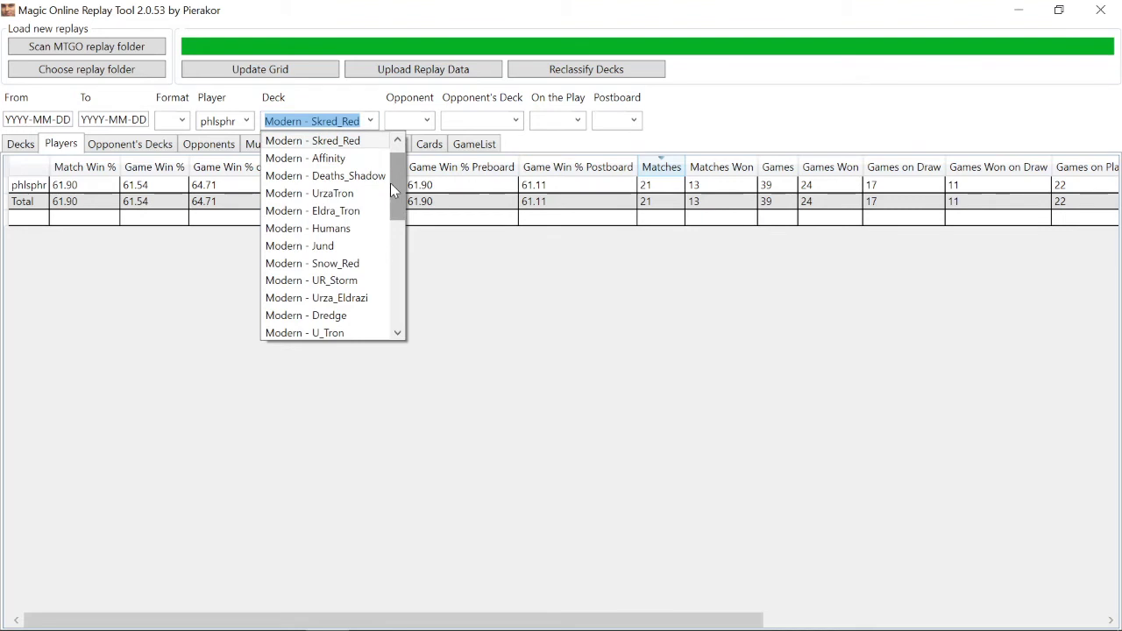
pyautogui.moveTo(392, 183); pyautogui.dragTo(399, 161)
pyautogui.click(355, 142)
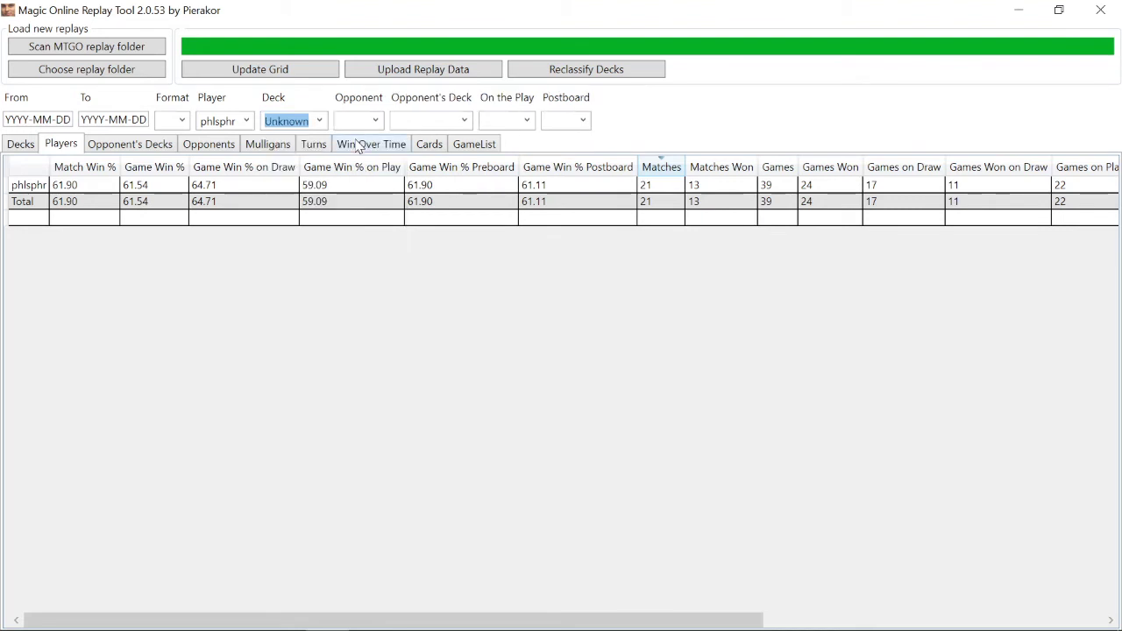
pyautogui.click(307, 76)
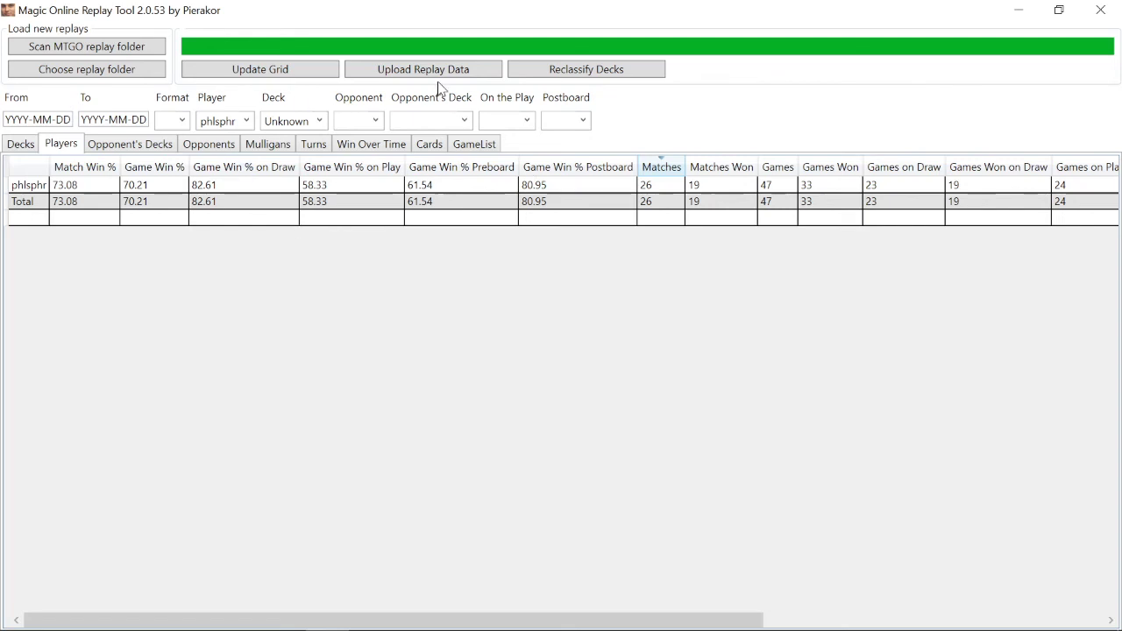
# - Switch back to the Skred Sheet, view Weighted Data Trends, and open the Form Responses sheet at its first entries
pyautogui.click(1019, 19)
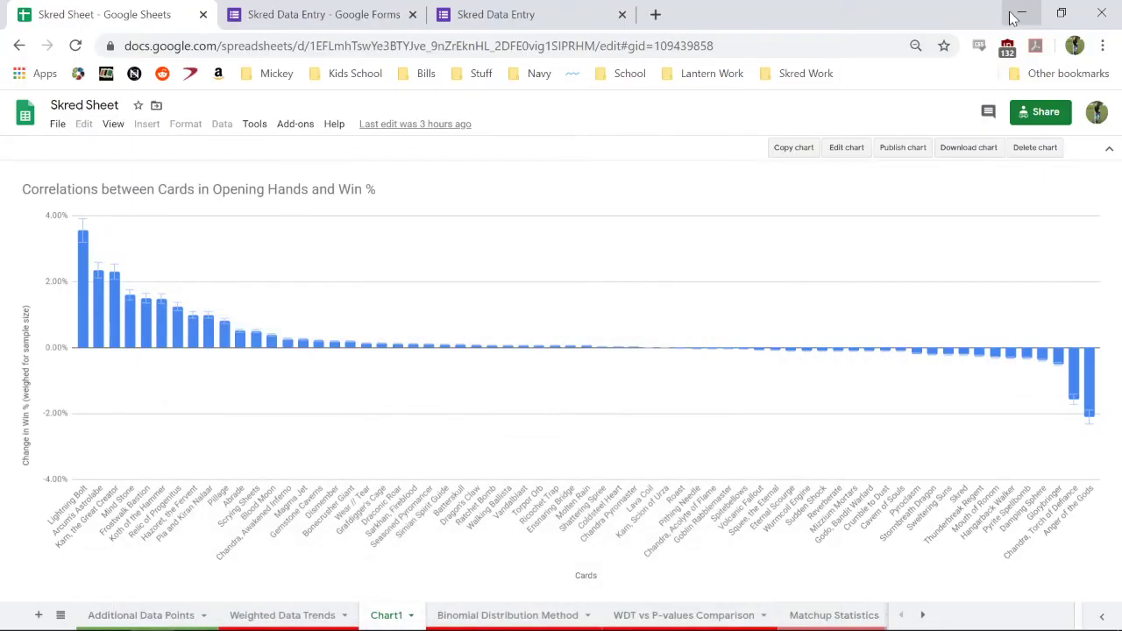
pyautogui.click(269, 617)
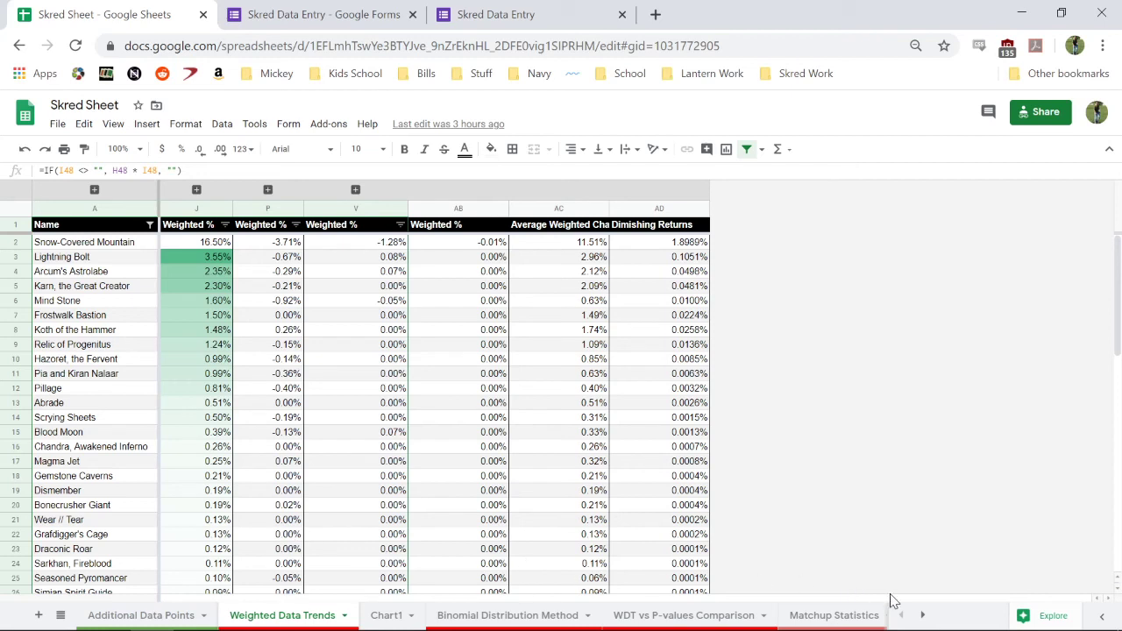
pyautogui.click(922, 616)
pyautogui.click(922, 616)
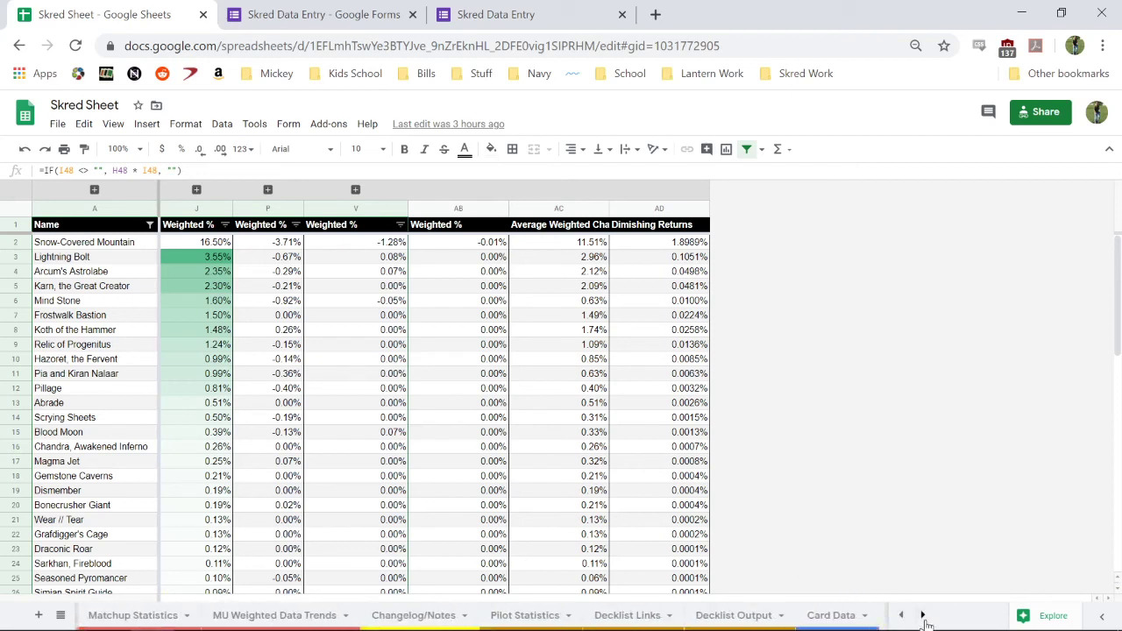
pyautogui.click(922, 616)
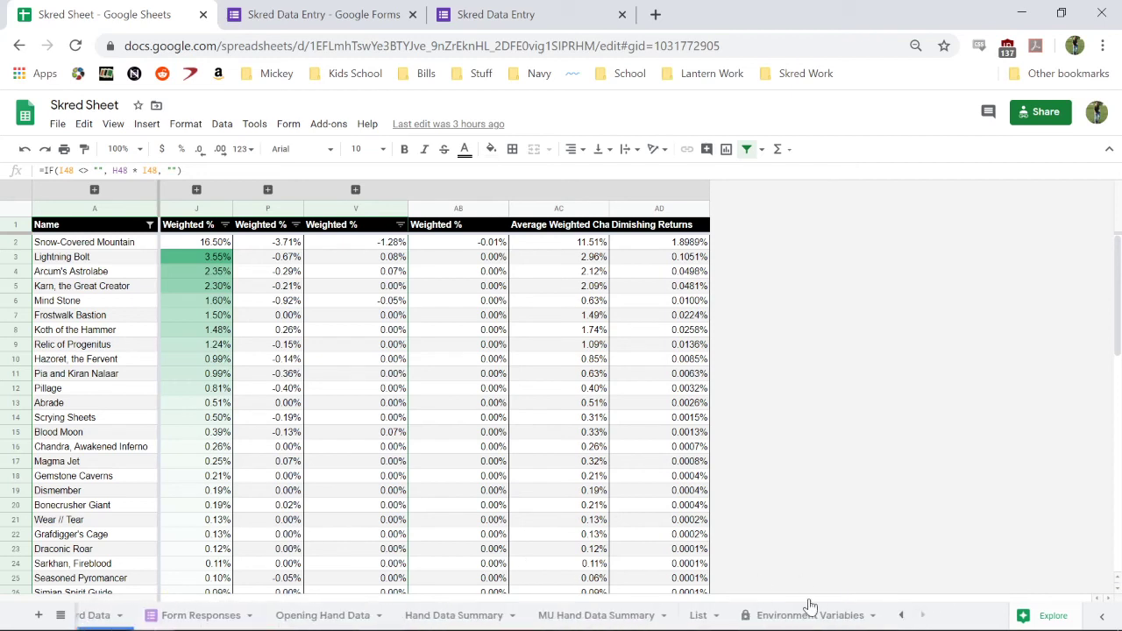
pyautogui.click(204, 616)
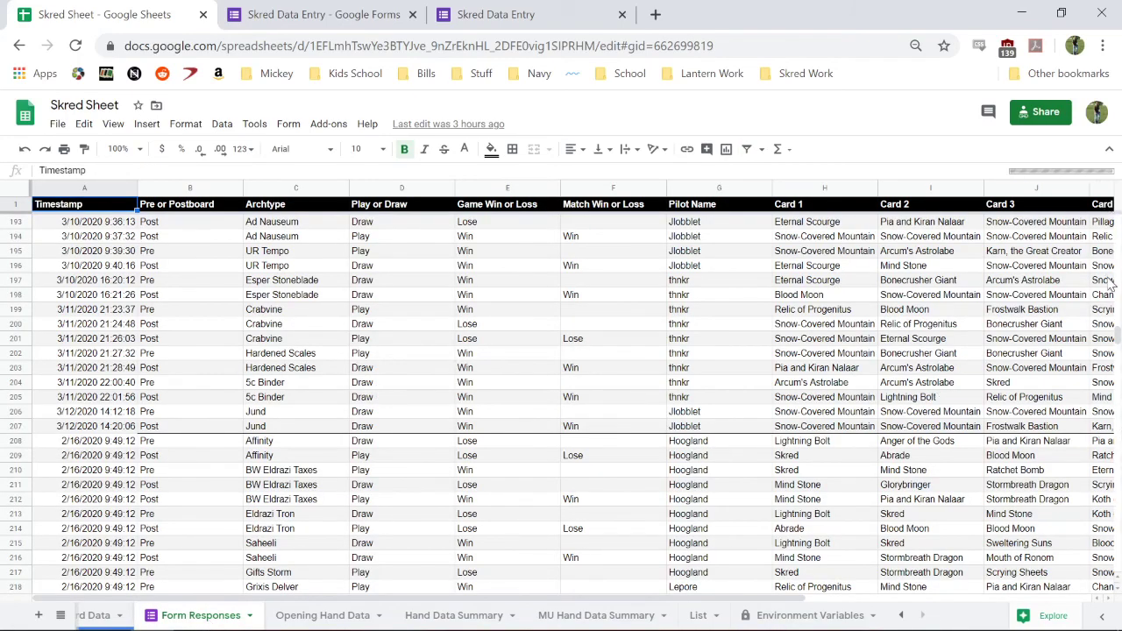
pyautogui.hotkey('ctrl', 'Home')
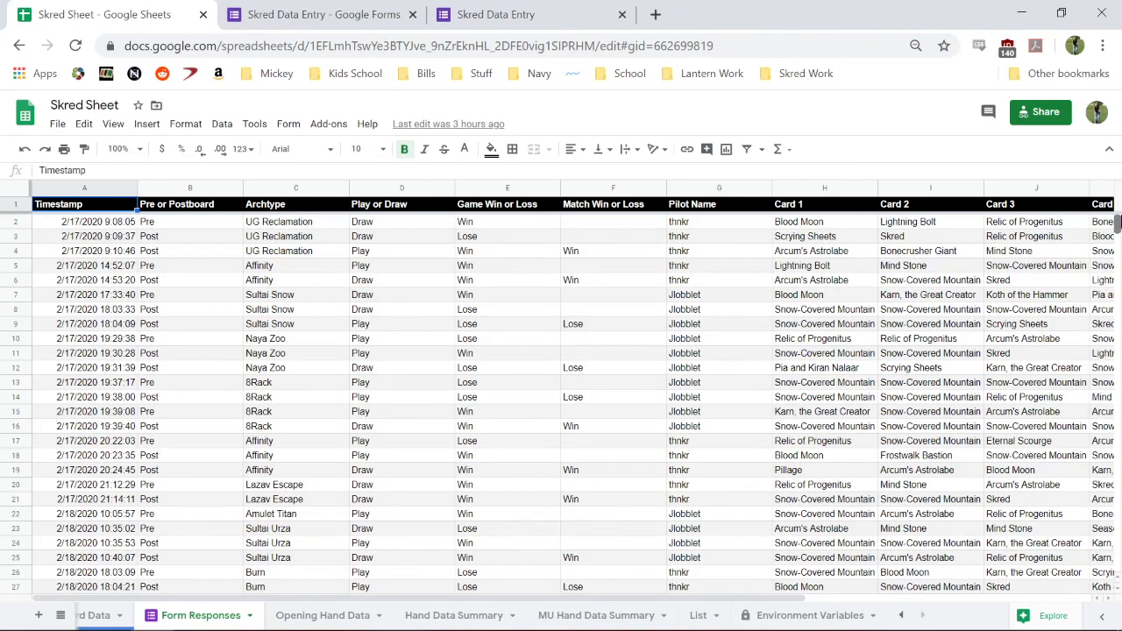
# - Examine the game entries in Form Responses from the first rows to the last, and select the timestamp of the Ponza entry in row 463
pyautogui.click(92, 226)
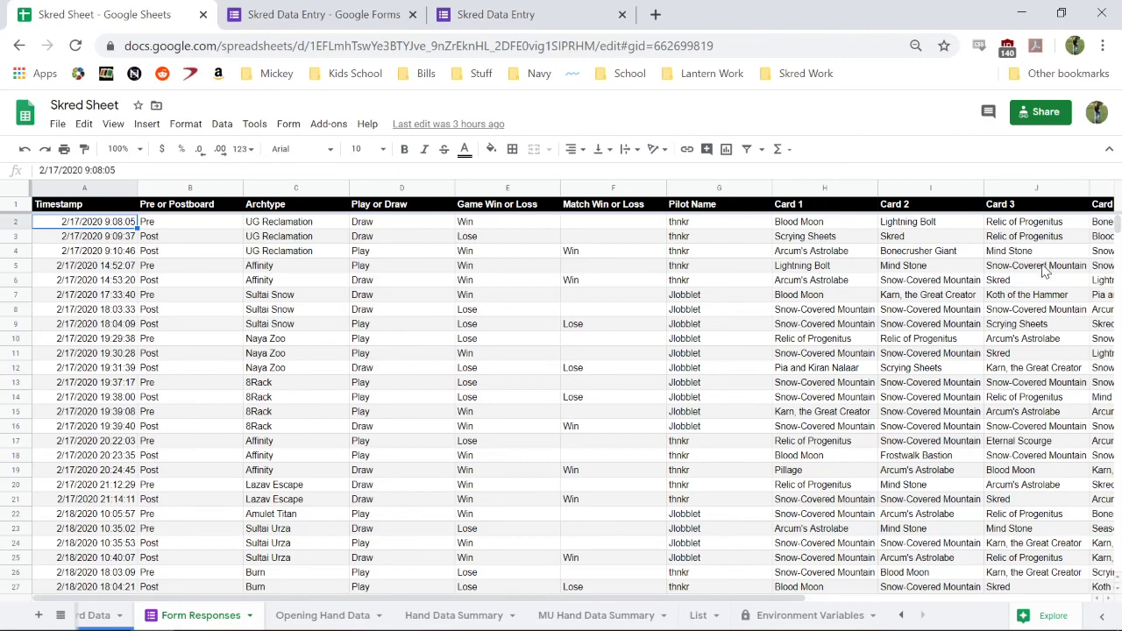
pyautogui.moveTo(1117, 215); pyautogui.dragTo(1119, 598)
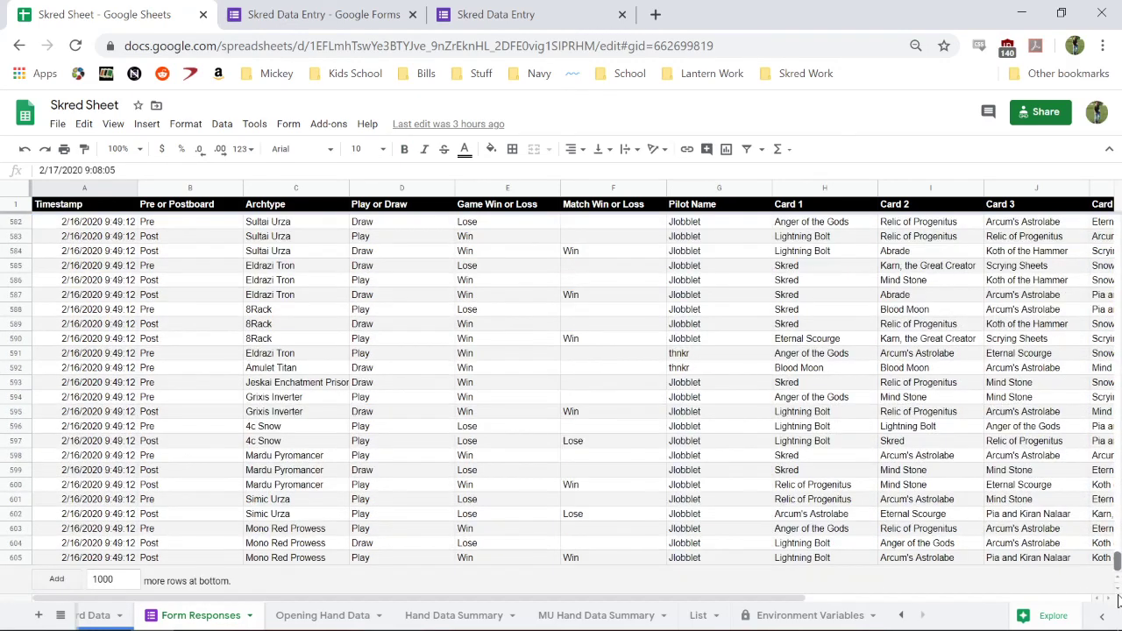
pyautogui.scroll(6, 714, 509)
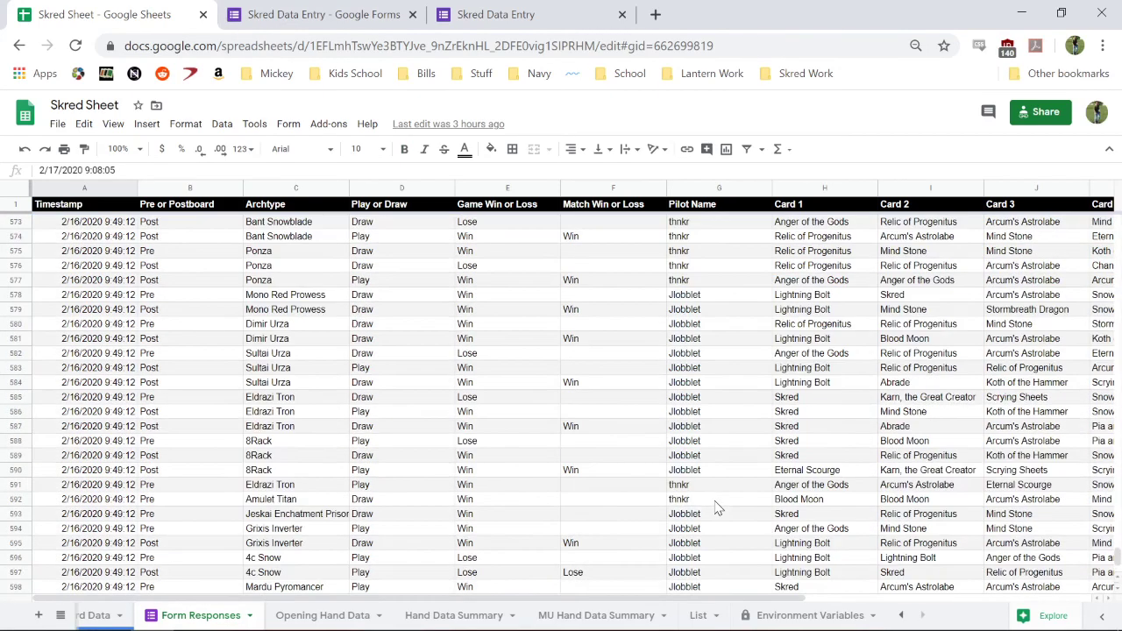
pyautogui.scroll(2, 714, 508)
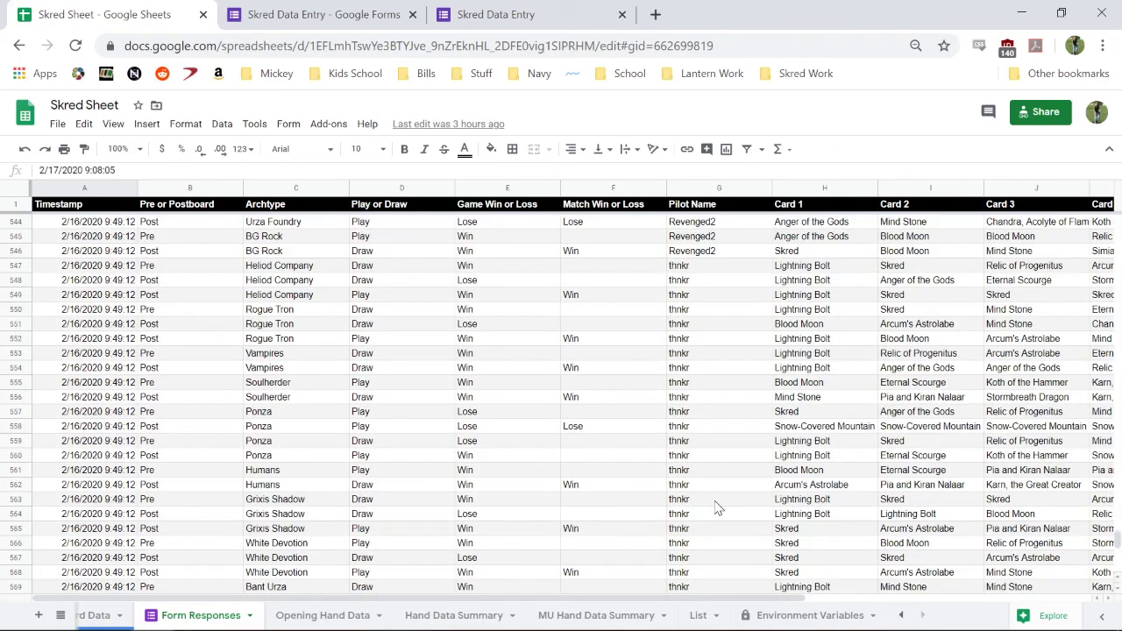
pyautogui.scroll(10, 123, 324)
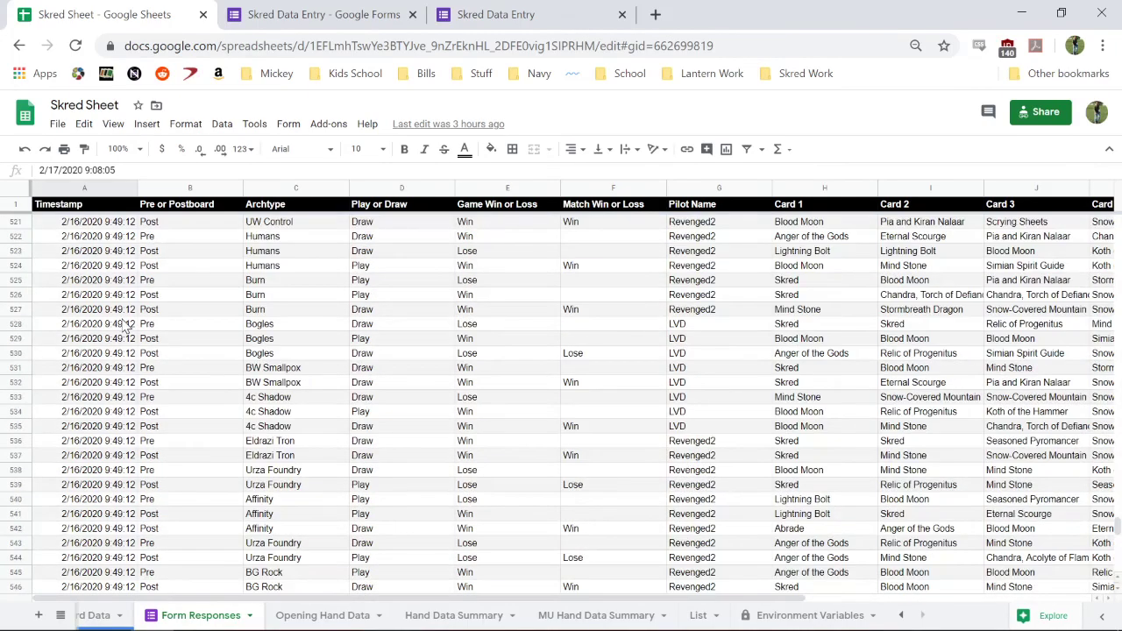
pyautogui.scroll(11, 126, 326)
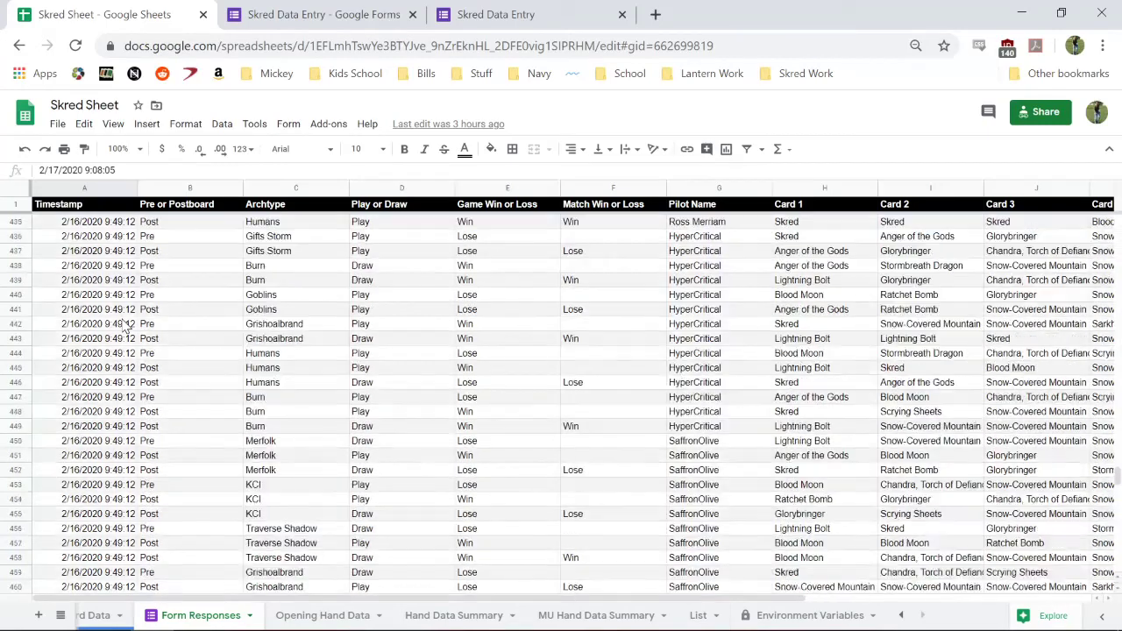
pyautogui.scroll(-4, 125, 326)
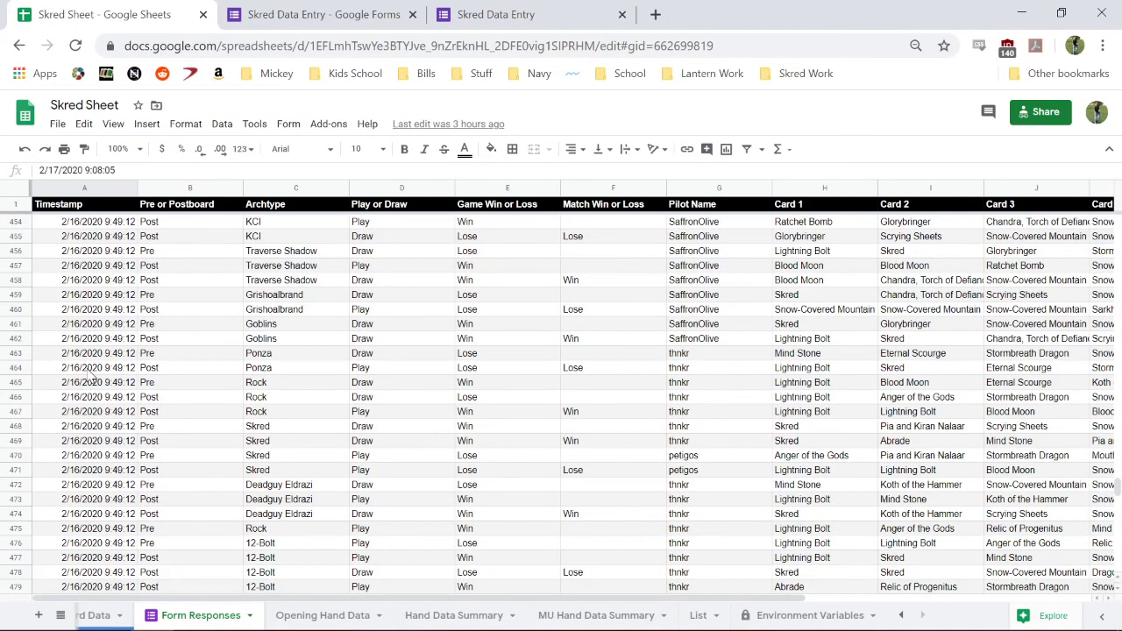
pyautogui.click(101, 356)
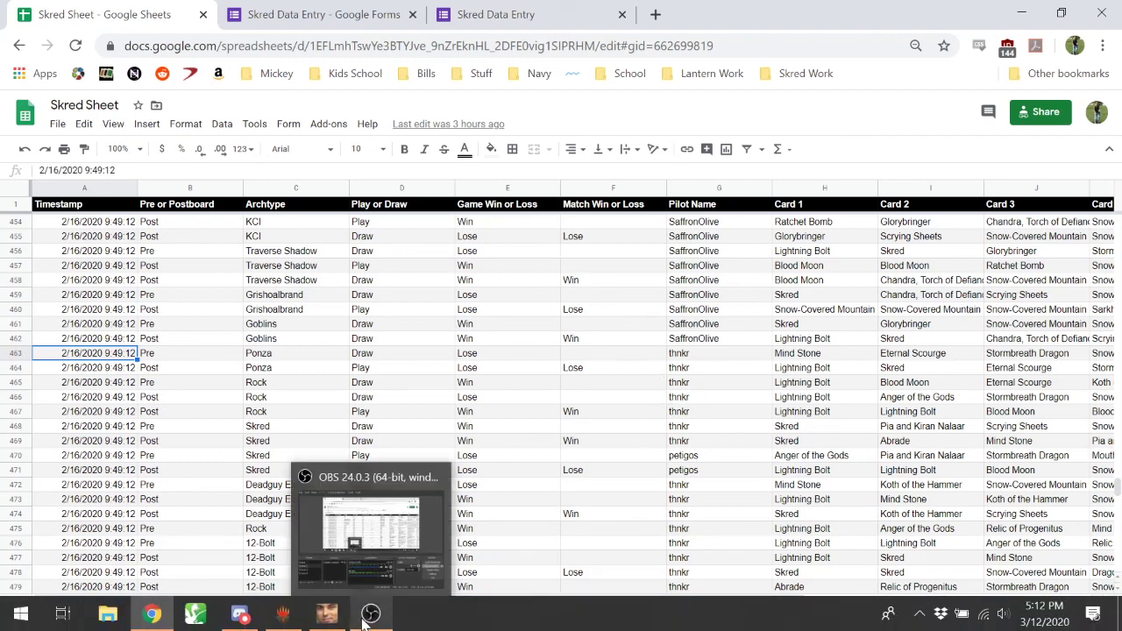
# - Switch to the Skred deck in Magic: The Gathering Online, and cycle through the open windows to OBS
pyautogui.click(320, 621)
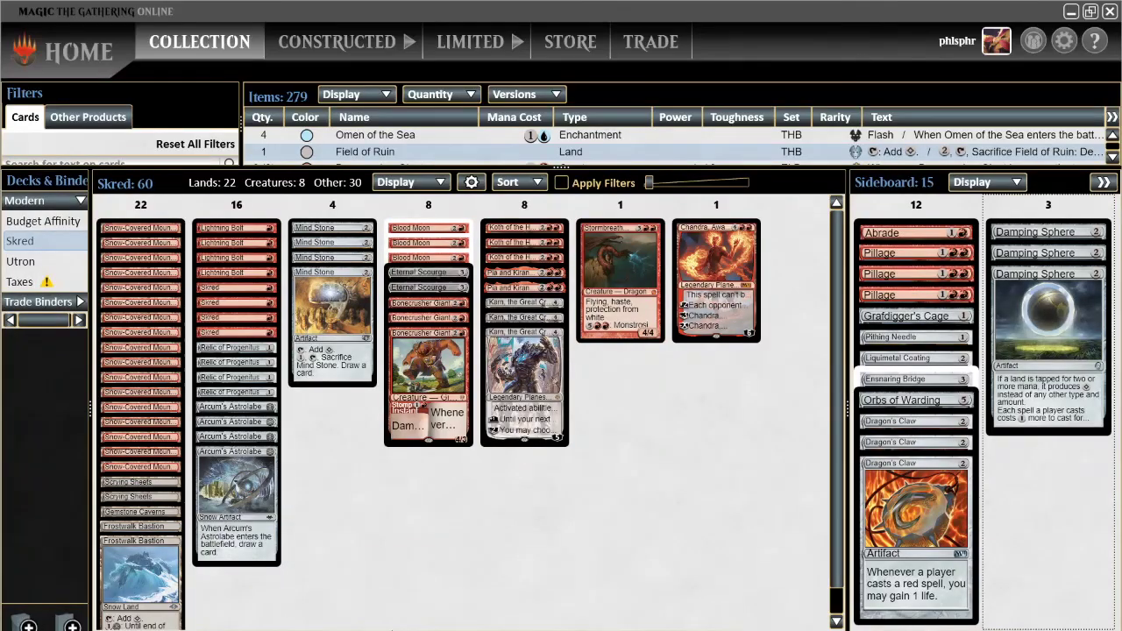
pyautogui.hotkey('alt', 'Tab')
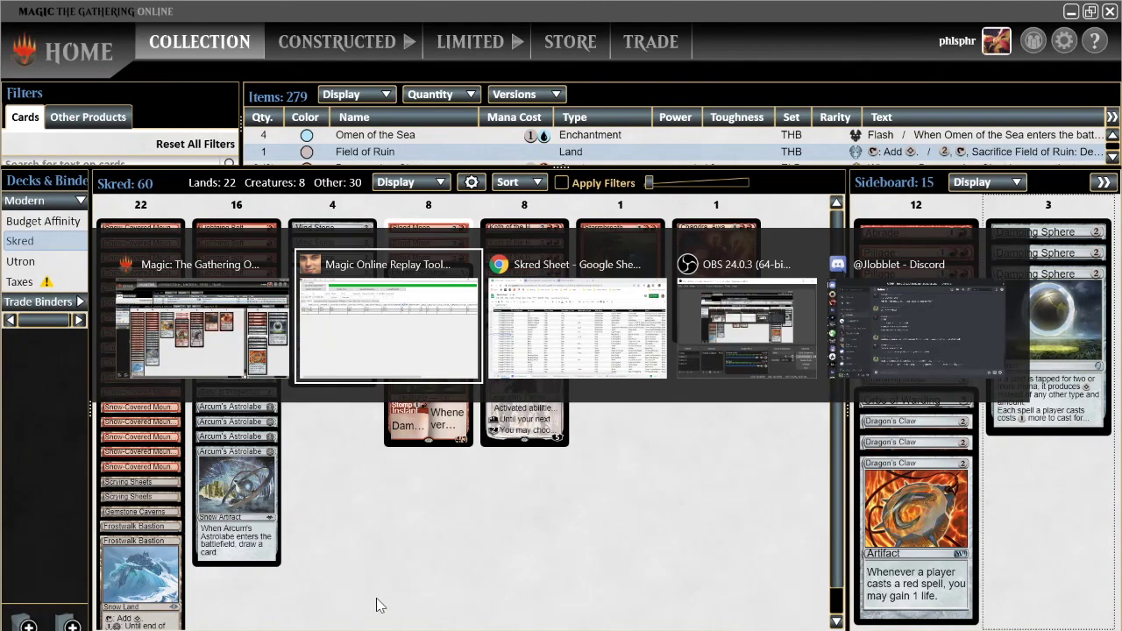
pyautogui.hotkey('alt', 'Tab')
pyautogui.hotkey('alt', 'Tab')
pyautogui.hotkey('alt', 'Tab')
pyautogui.hotkey('alt', 'Tab')
pyautogui.hotkey('alt', 'Tab')
pyautogui.hotkey('alt', 'Tab')
pyautogui.hotkey('alt', 'Tab')
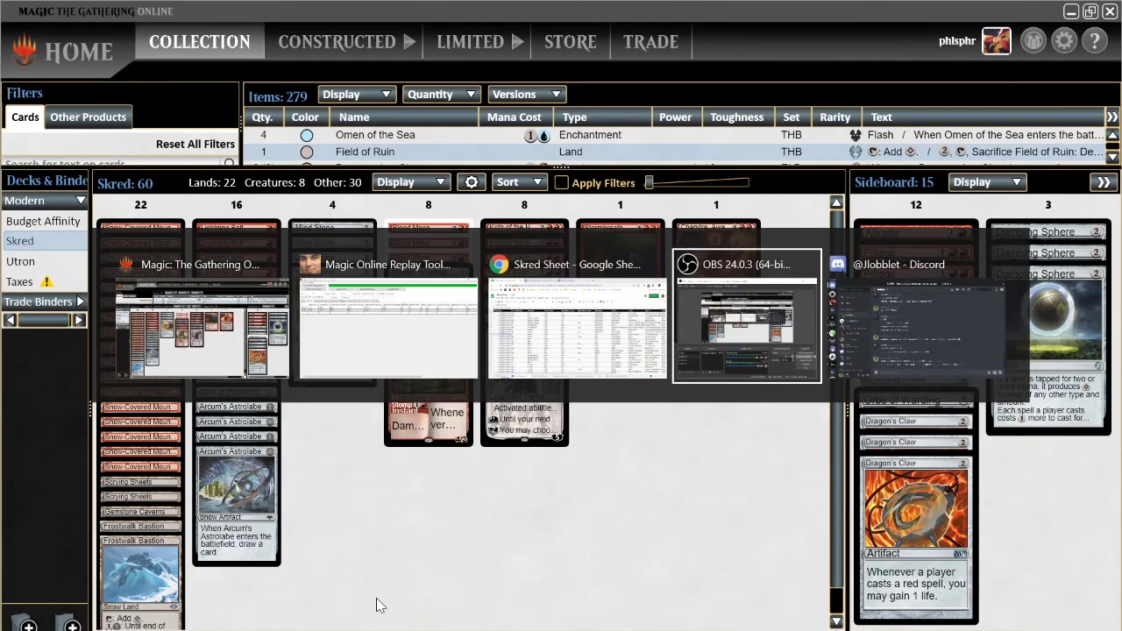